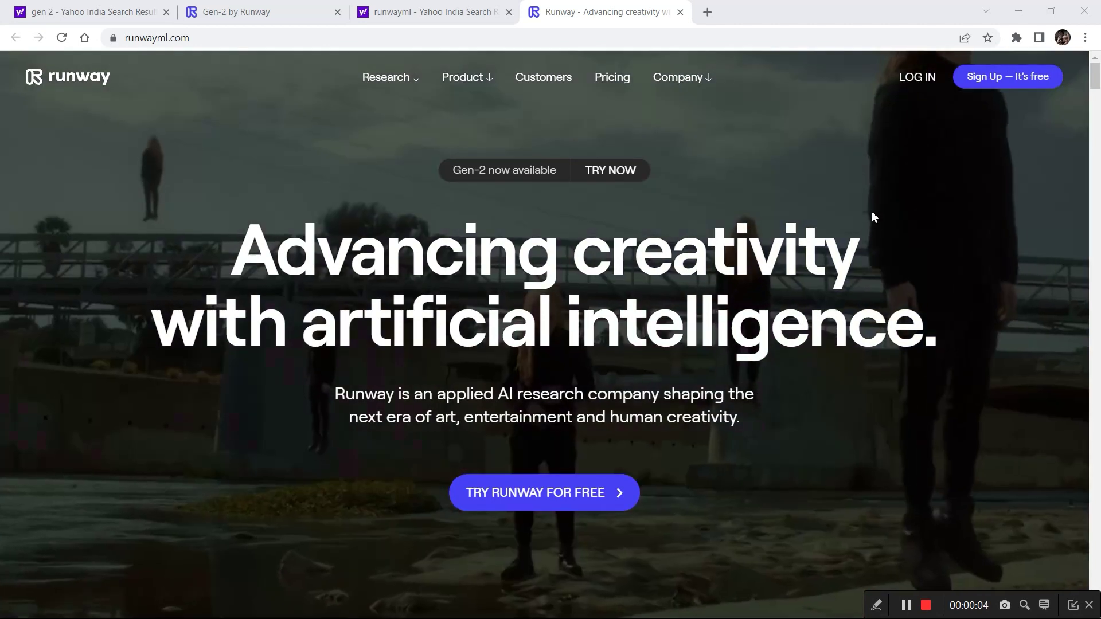
Step: Log in to Runway and open Gen-2 Text to Video, scrolling down to its example gallery
{"action": "left_click", "coordinate": [924, 87]}
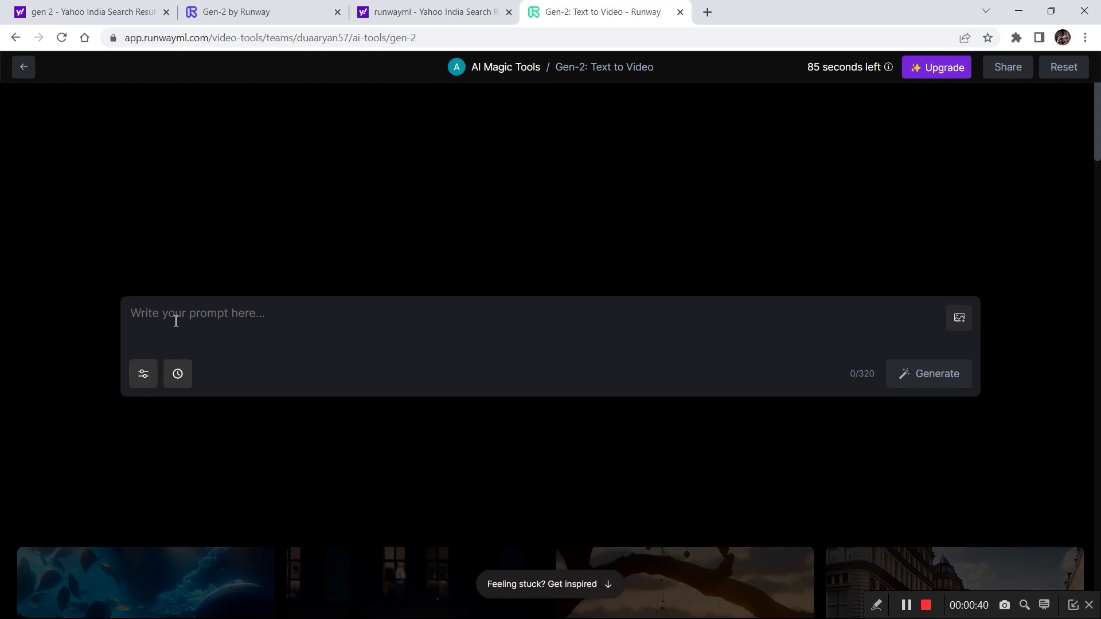
{"action": "left_click_drag", "start_coordinate": [1098, 129], "coordinate": [1098, 213]}
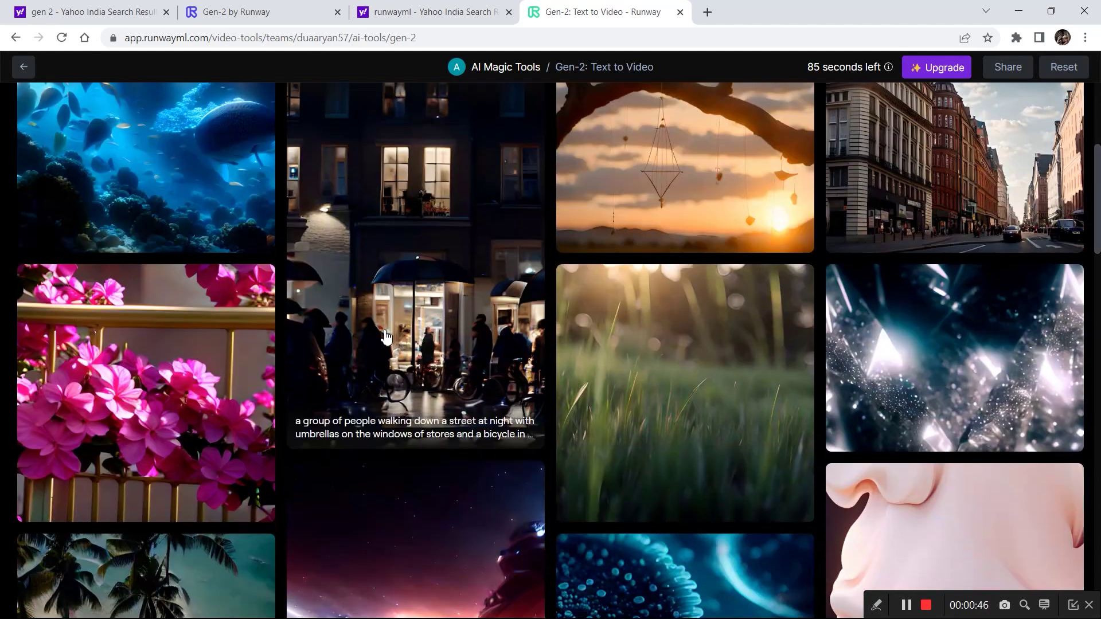
Step: Load the fox example clip's prompt into the prompt box
{"action": "left_click", "coordinate": [434, 358]}
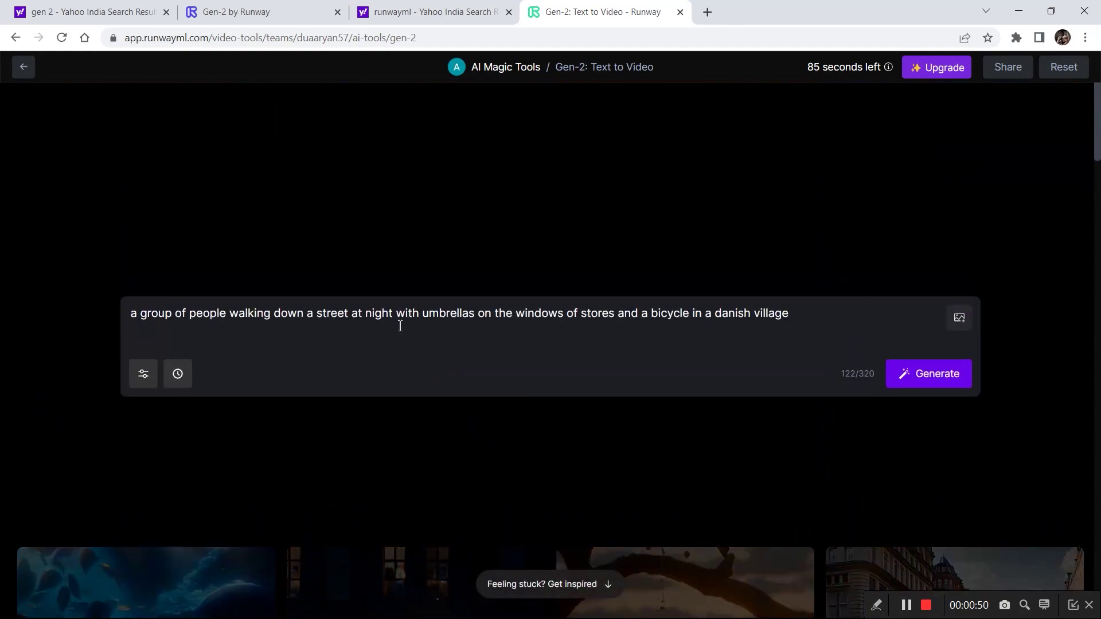
{"action": "scroll", "coordinate": [963, 200], "scroll_direction": "down", "scroll_amount": 15}
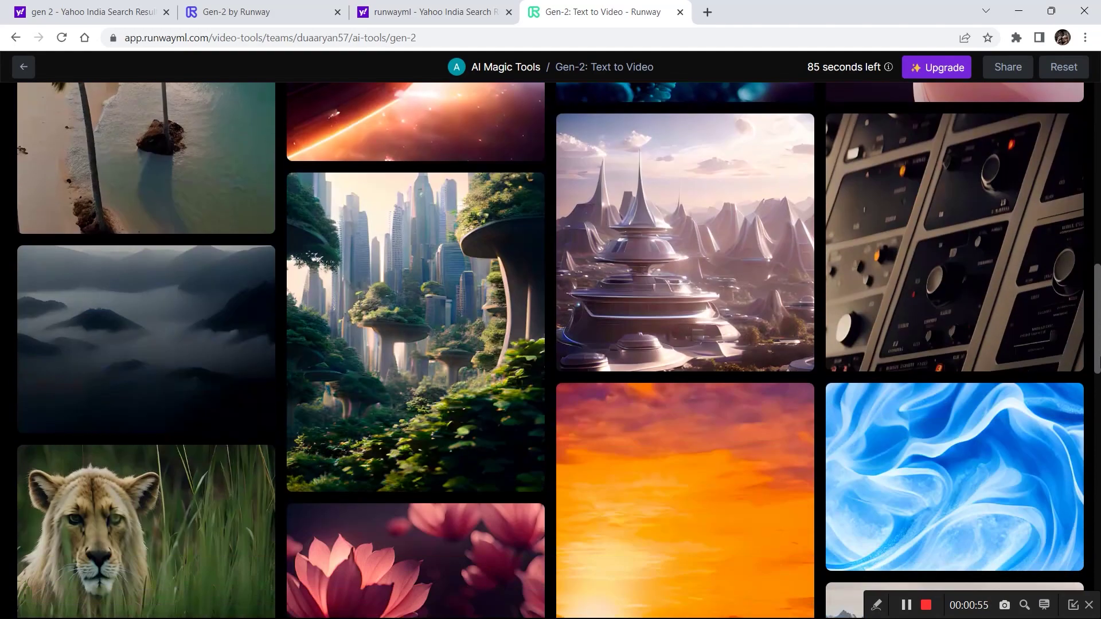
{"action": "scroll", "coordinate": [1072, 501], "scroll_direction": "down", "scroll_amount": 10}
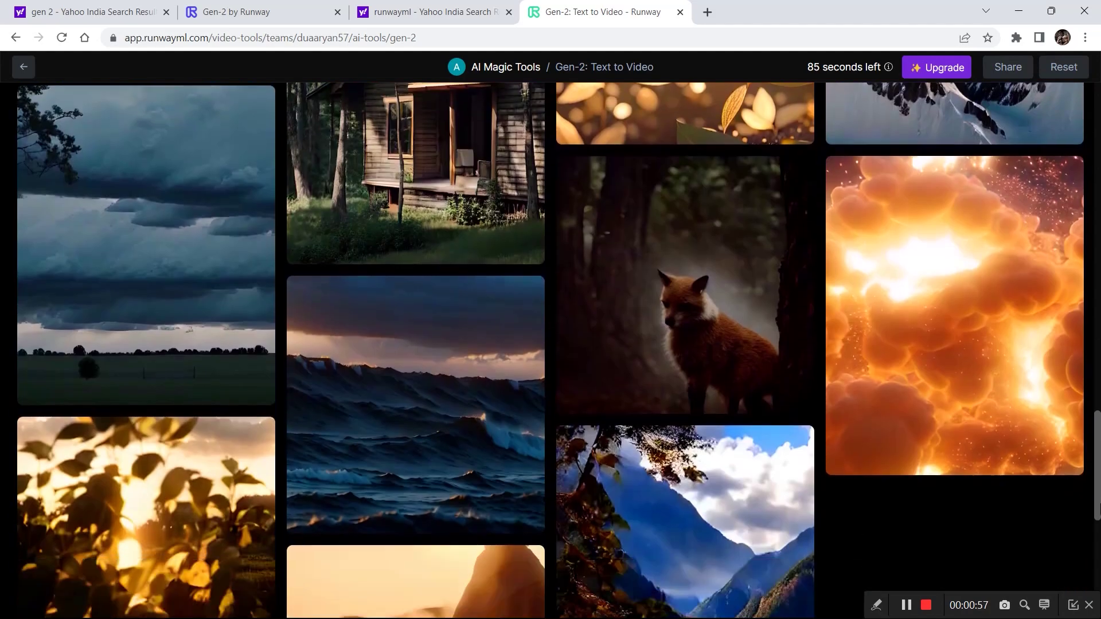
{"action": "left_click", "coordinate": [631, 348]}
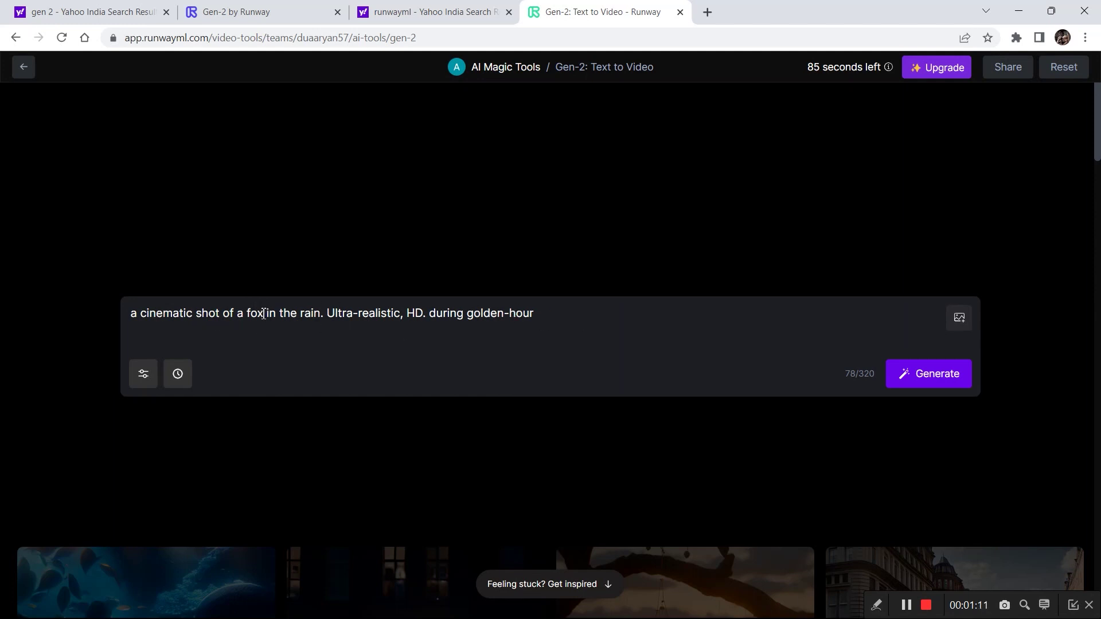
Step: Replace 'fox' with 'tiger' in the prompt and generate the video
{"action": "left_click_drag", "start_coordinate": [265, 317], "coordinate": [248, 321]}
{"action": "key", "text": "BackSpace"}
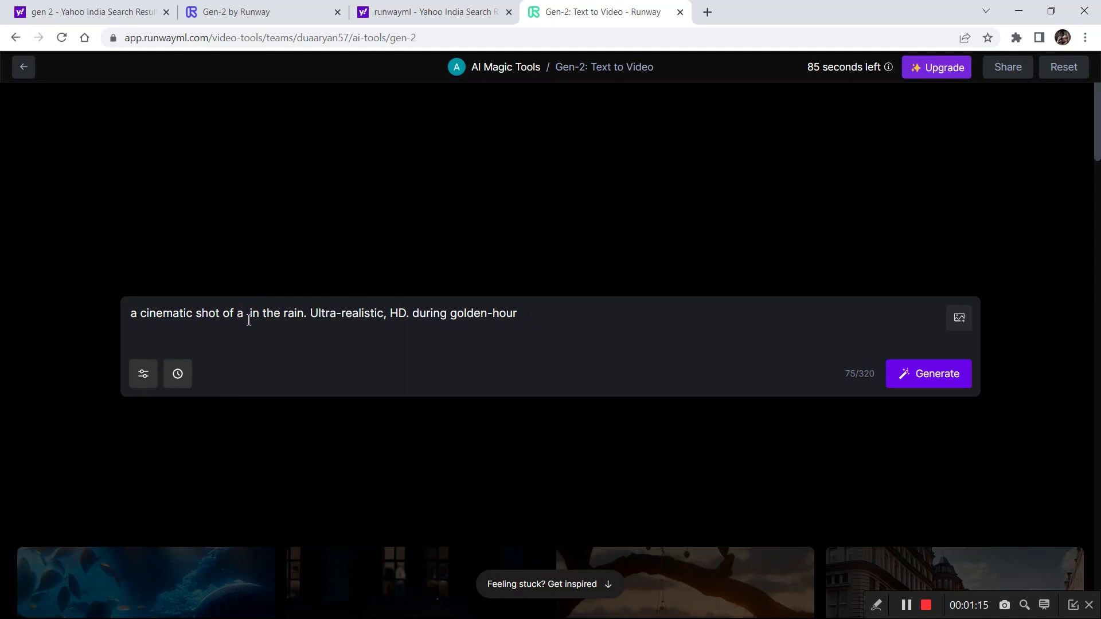
{"action": "type", "text": "ti"}
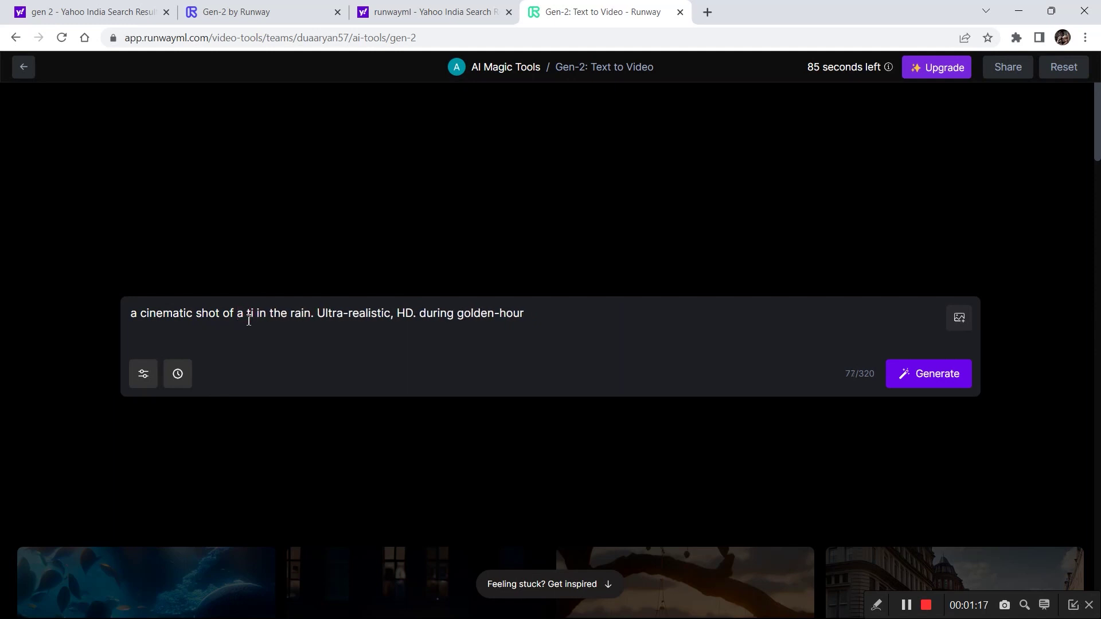
{"action": "type", "text": "ger"}
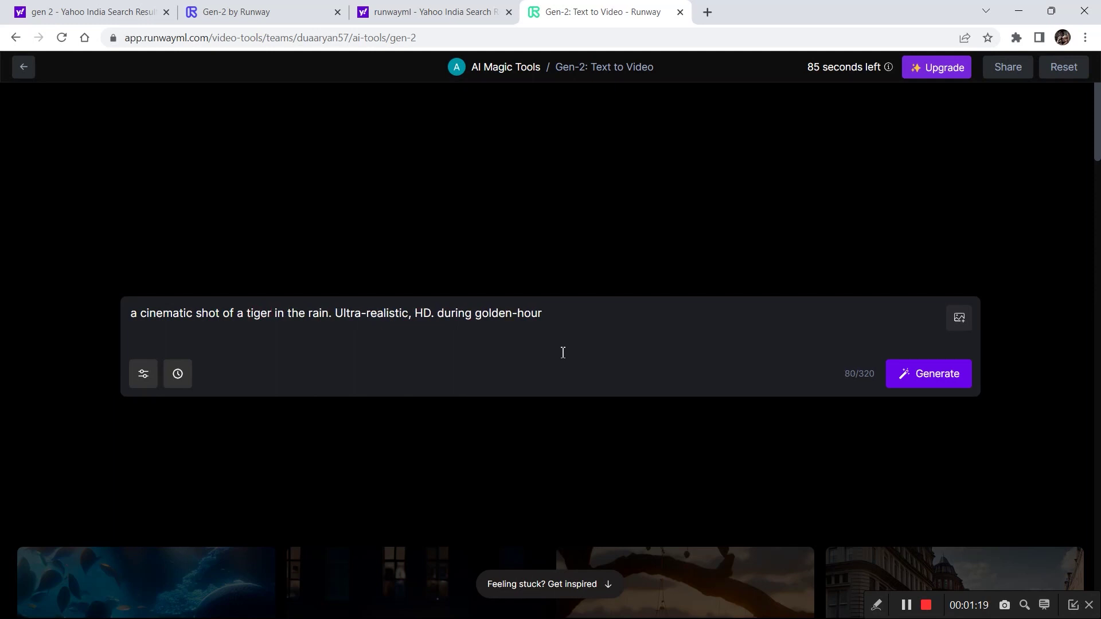
{"action": "left_click", "coordinate": [929, 383]}
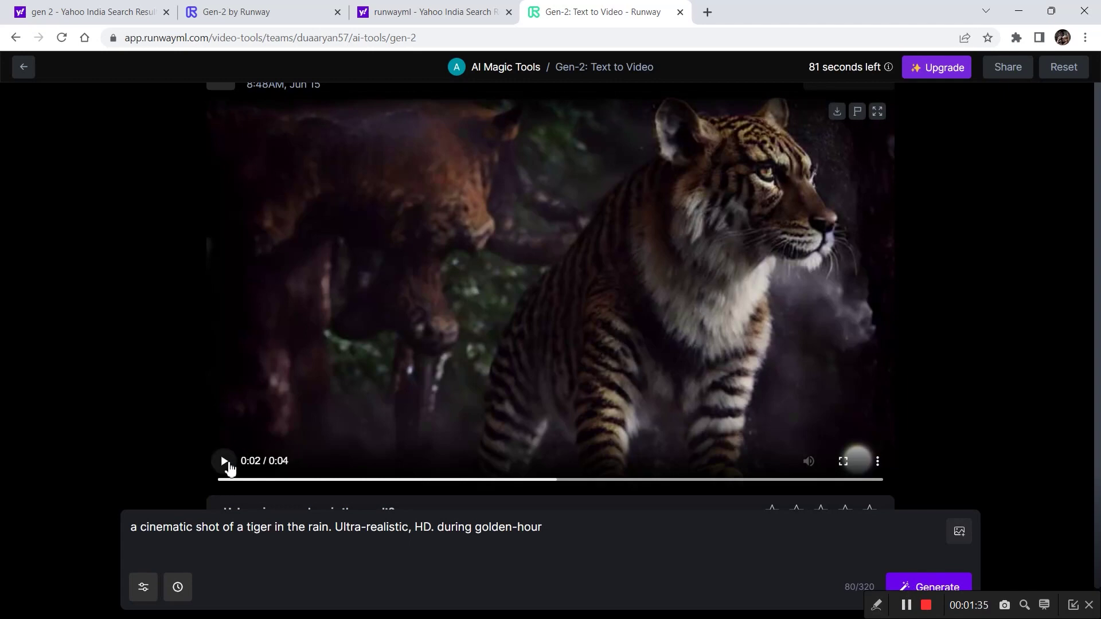
Step: Play the tiger-in-the-rain clip twice and scroll down to the rating bar
{"action": "left_click", "coordinate": [225, 461]}
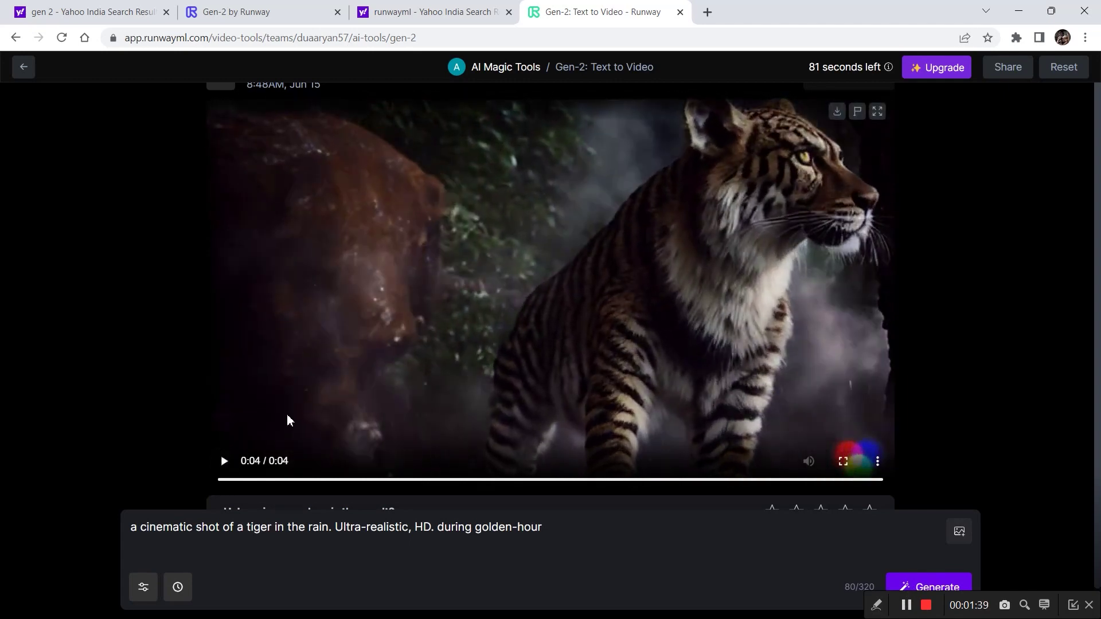
{"action": "left_click", "coordinate": [225, 462]}
{"action": "scroll", "coordinate": [1097, 159], "scroll_direction": "down", "scroll_amount": 1}
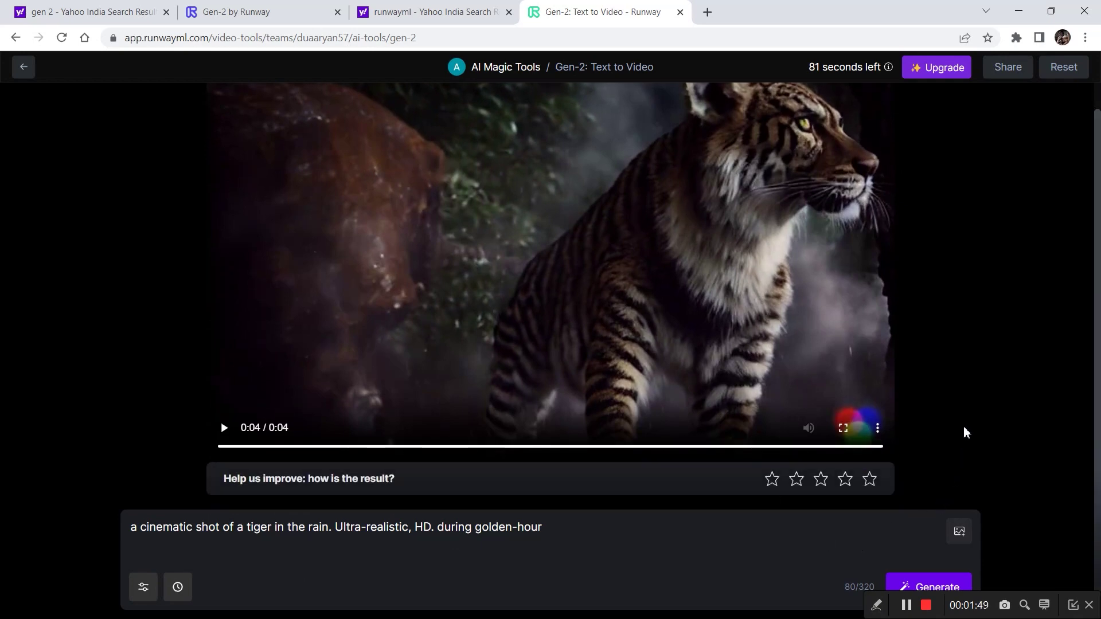
Step: Attach the first DreamShaper portrait from the short story folder as the prompt's image reference
{"action": "left_click", "coordinate": [959, 533]}
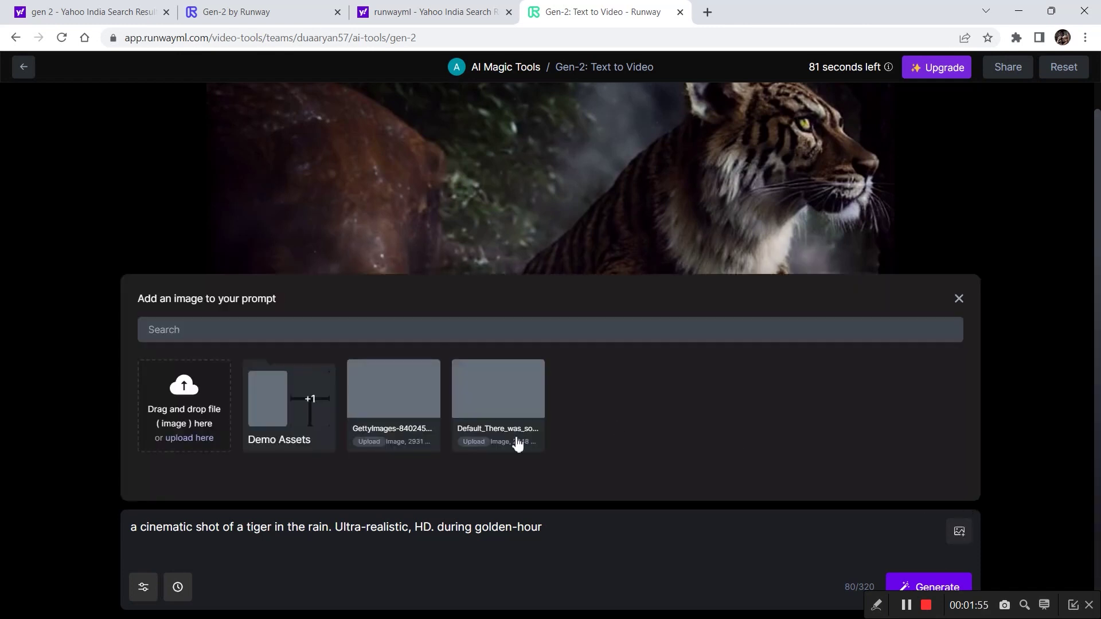
{"action": "left_click", "coordinate": [183, 404]}
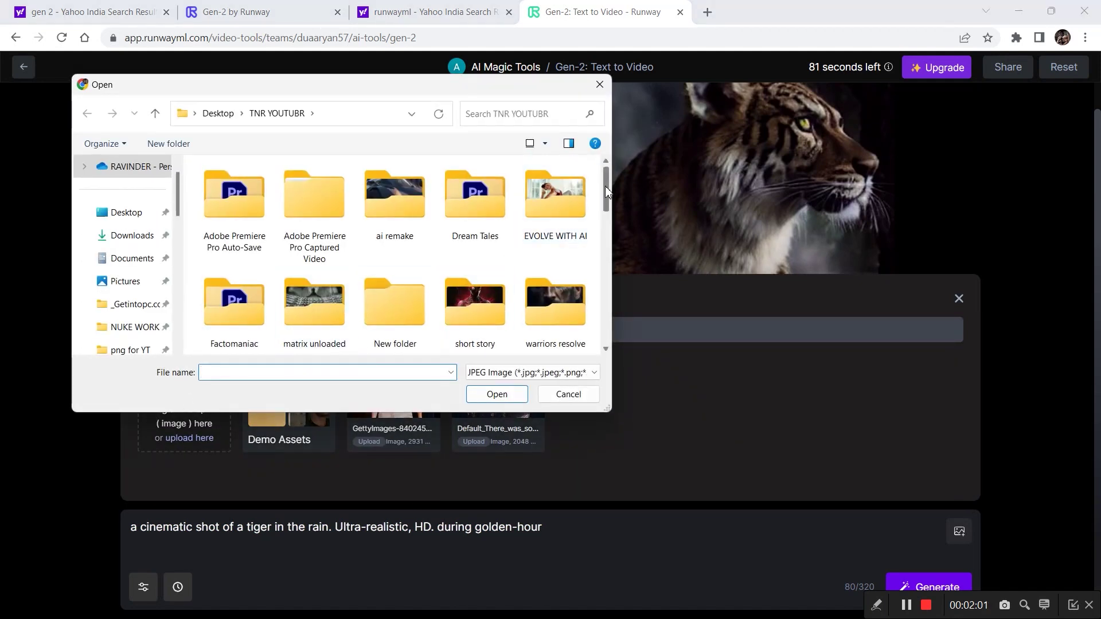
{"action": "scroll", "coordinate": [604, 186], "scroll_direction": "down", "scroll_amount": 3}
{"action": "scroll", "coordinate": [544, 230], "scroll_direction": "up", "scroll_amount": 1}
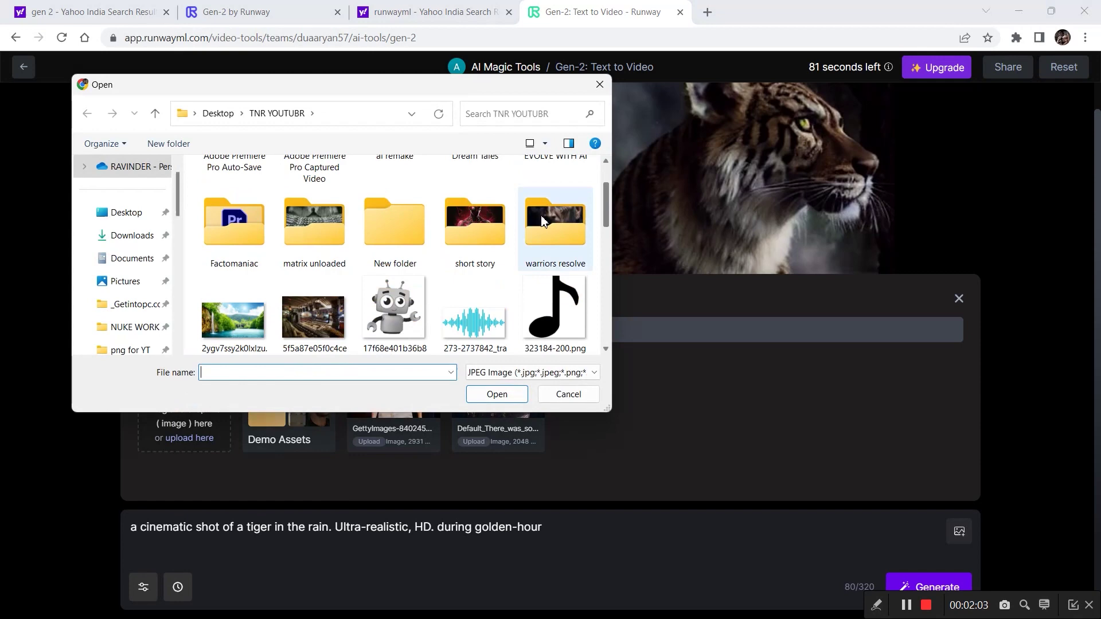
{"action": "double_click", "coordinate": [486, 228]}
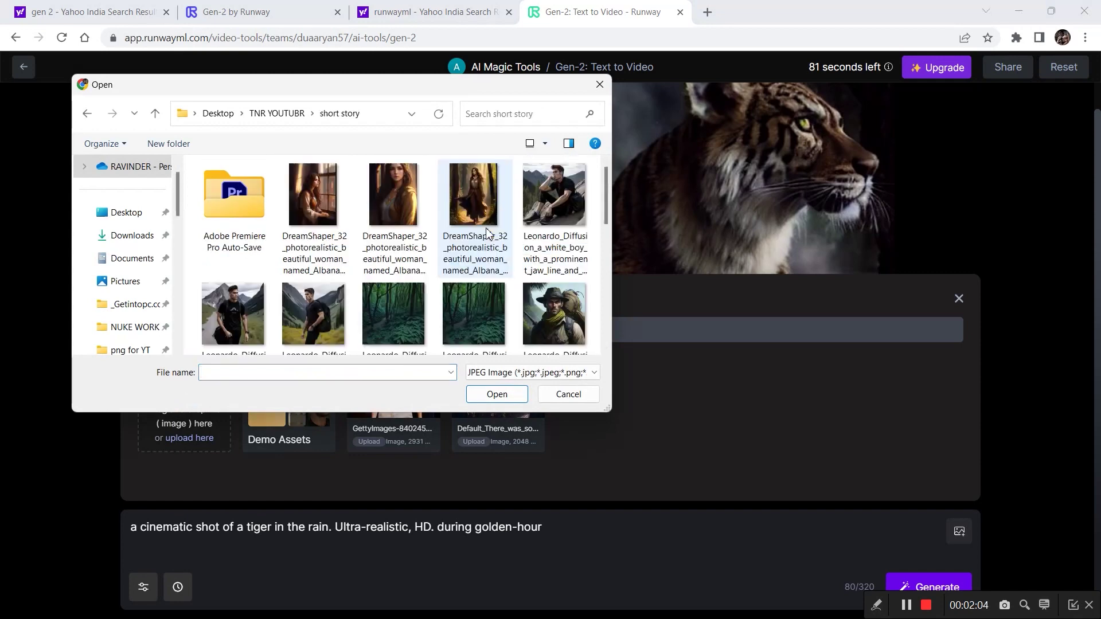
{"action": "double_click", "coordinate": [301, 206]}
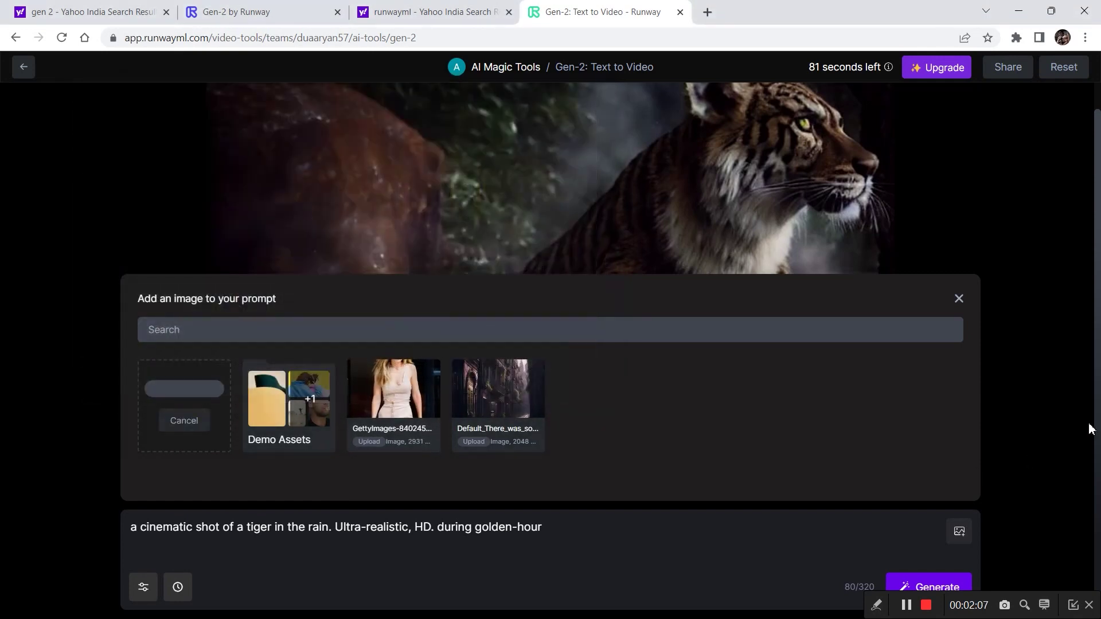
{"action": "scroll", "coordinate": [1098, 342], "scroll_direction": "up", "scroll_amount": 2}
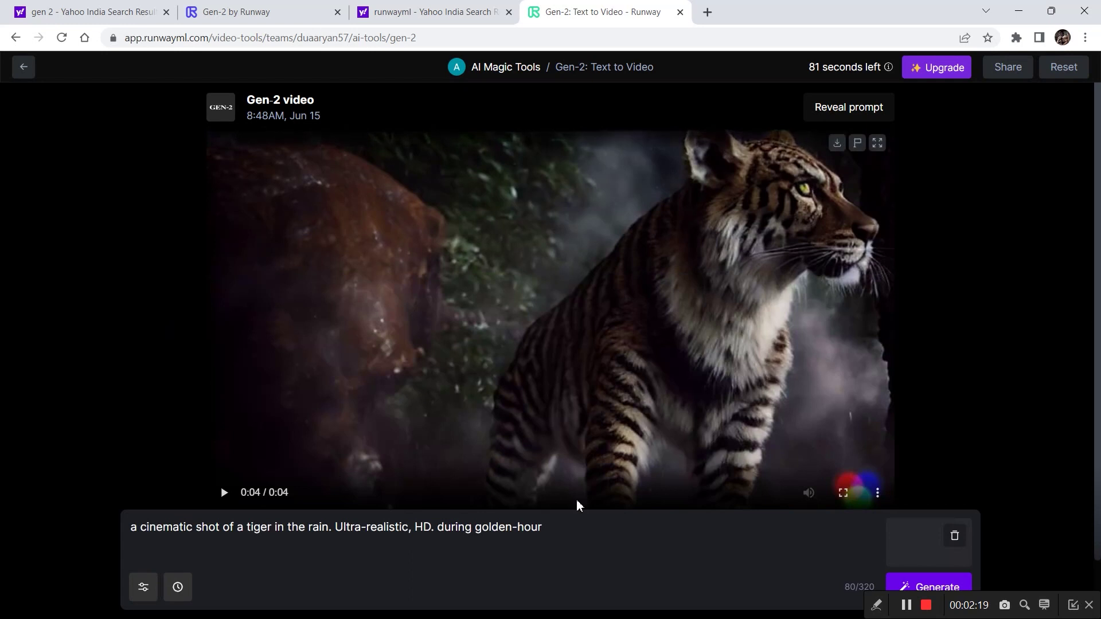
Step: Generate the girl-at-window evening-light clip, watch it twice, then select the prompt text
{"action": "scroll", "coordinate": [580, 504], "scroll_direction": "down", "scroll_amount": 1}
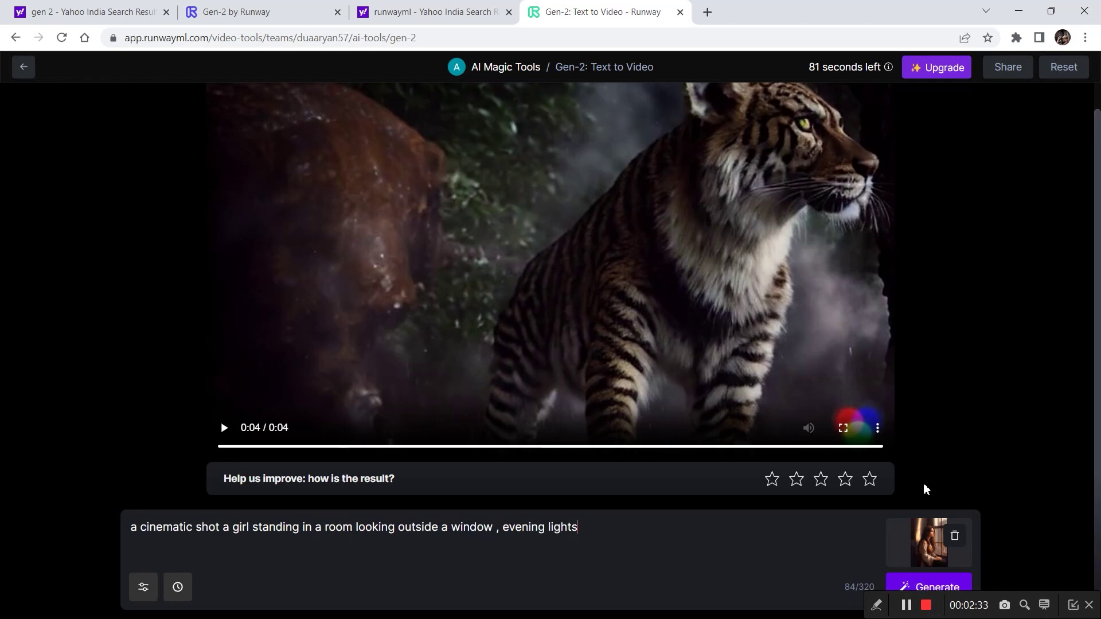
{"action": "left_click", "coordinate": [928, 586]}
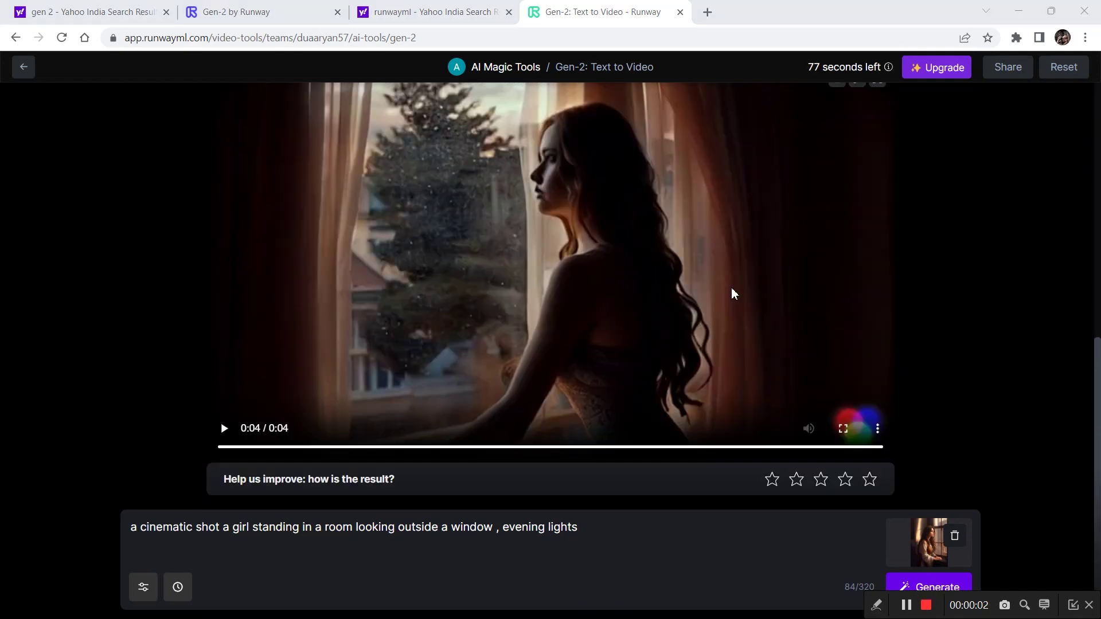
{"action": "left_click", "coordinate": [225, 431]}
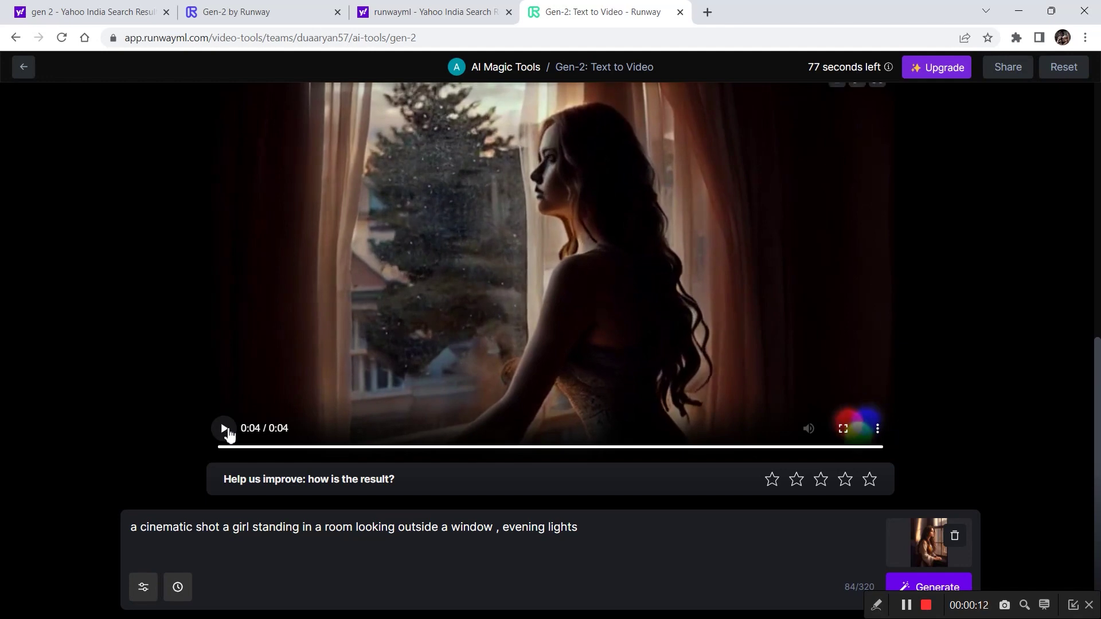
{"action": "left_click", "coordinate": [226, 430]}
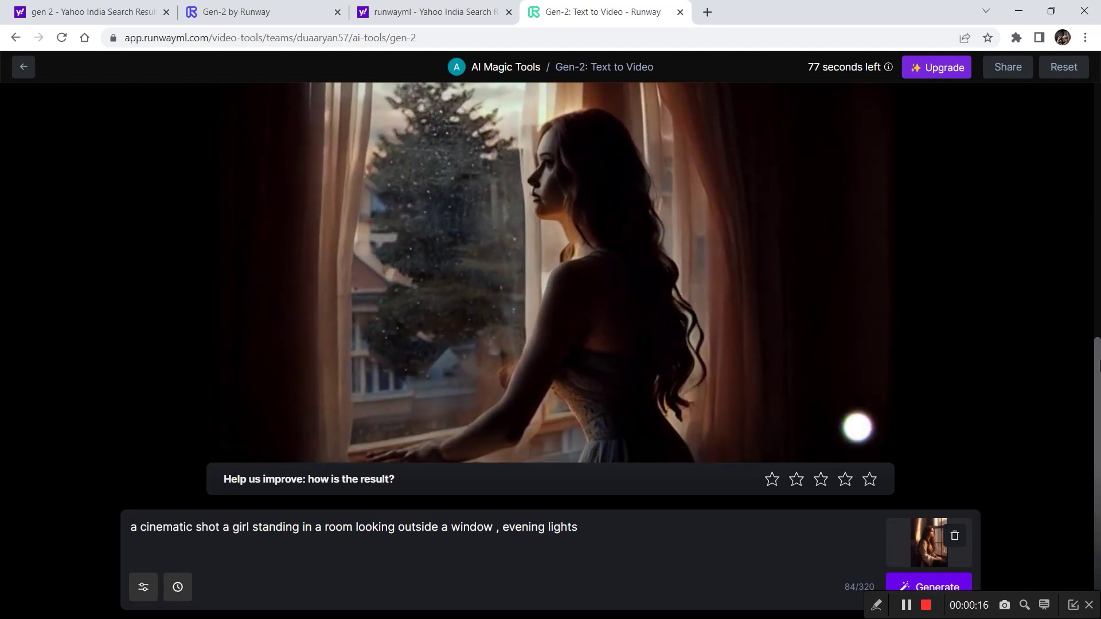
{"action": "left_click_drag", "start_coordinate": [602, 532], "coordinate": [128, 557]}
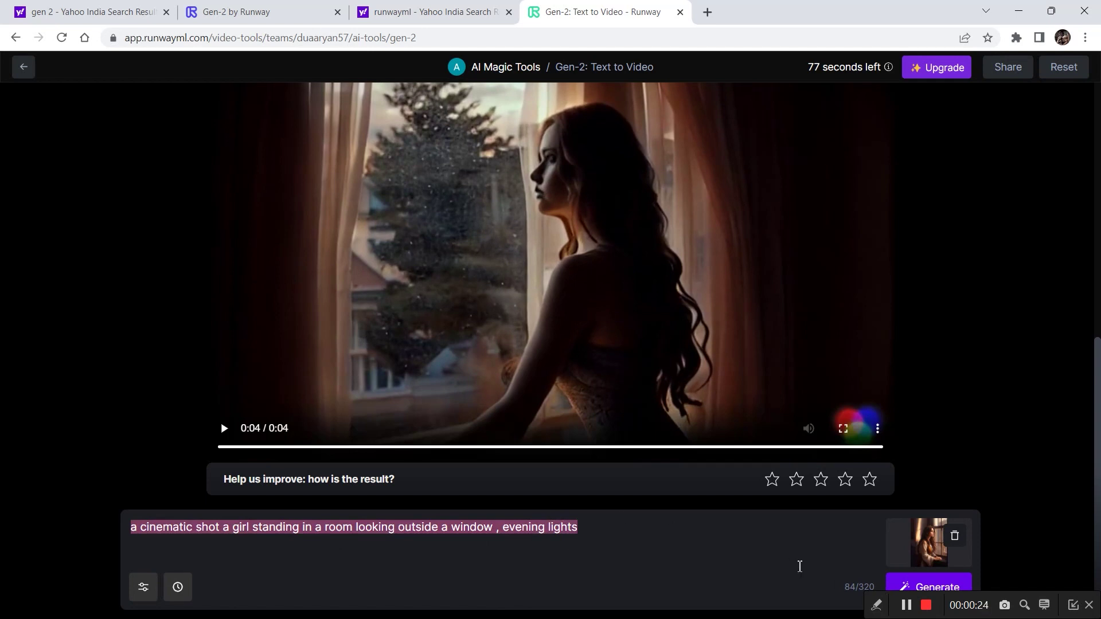
Step: Generate the red-armoured Iron Man eating popcorn on a sofa clip, with no image attached
{"action": "left_click", "coordinate": [911, 607]}
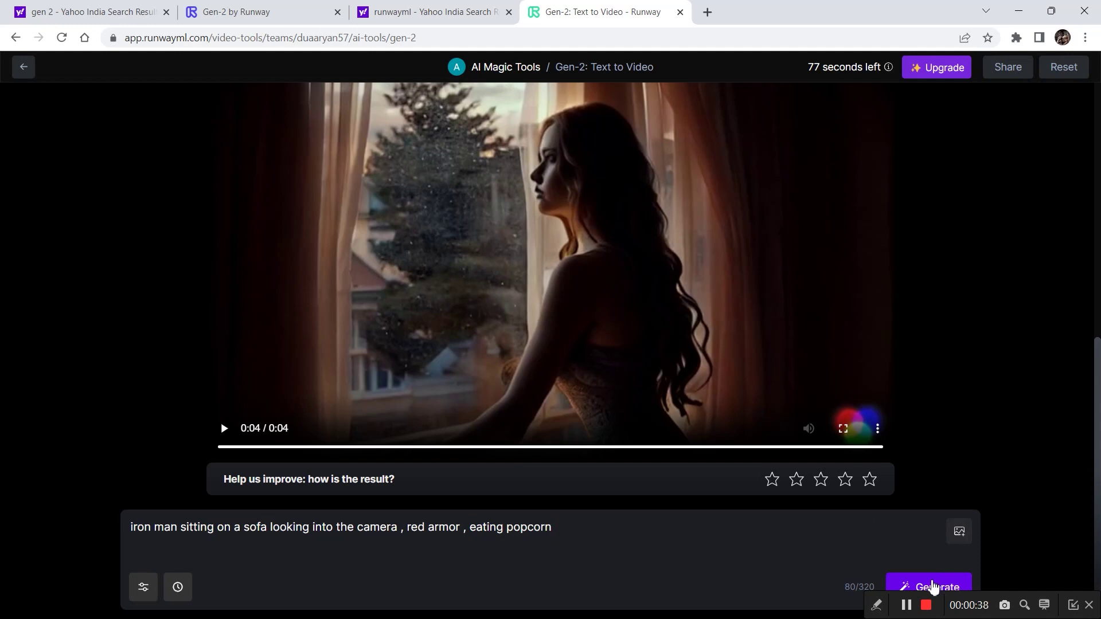
{"action": "left_click", "coordinate": [933, 586]}
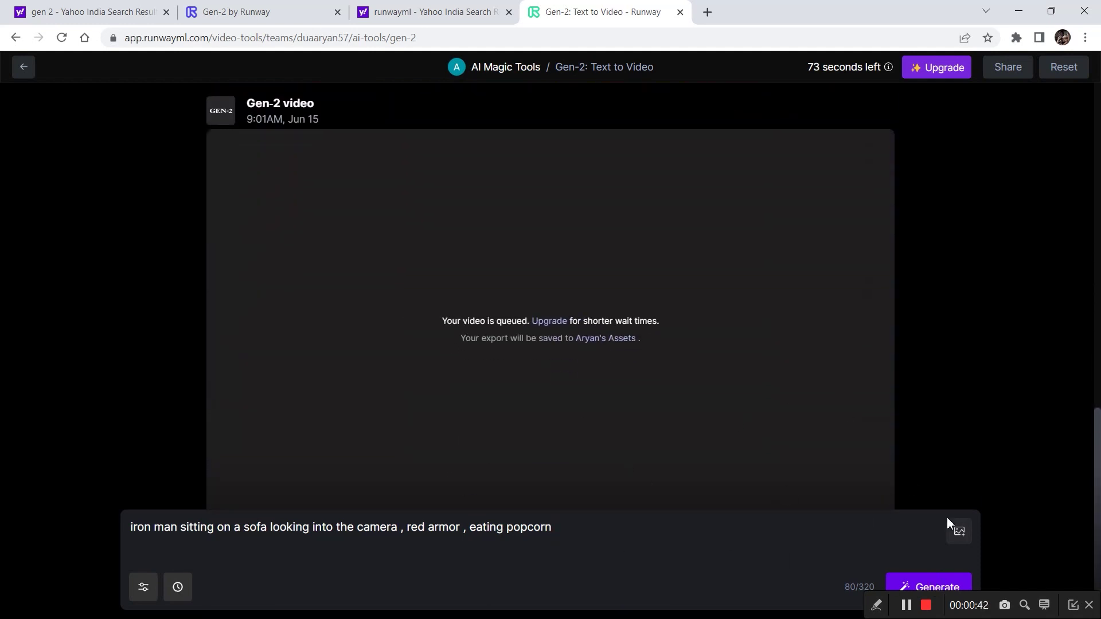
{"action": "left_click", "coordinate": [906, 605]}
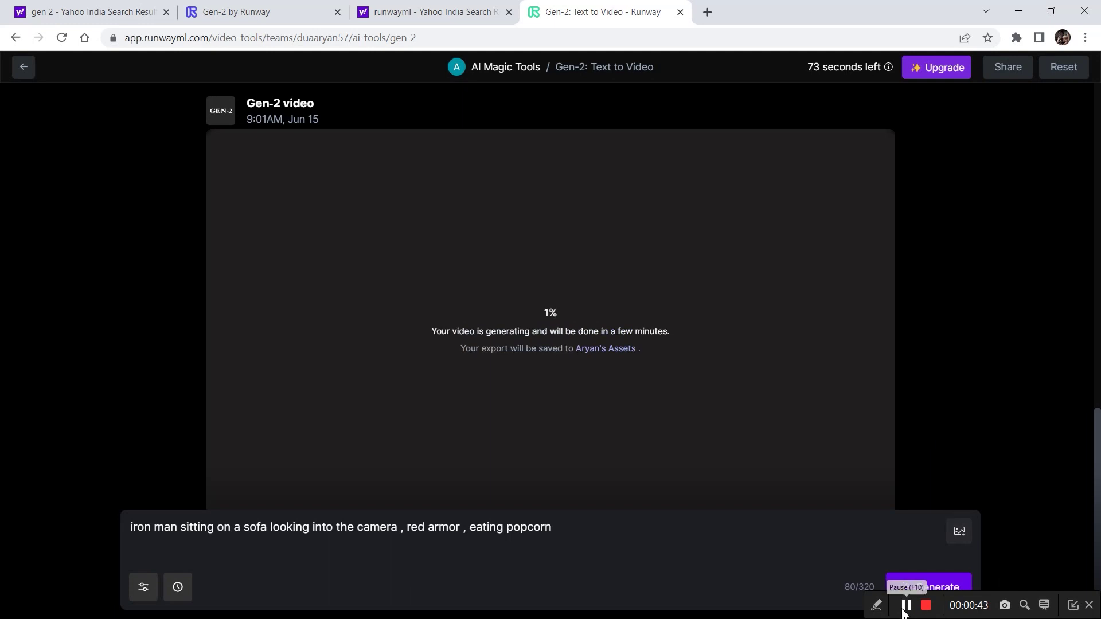
{"action": "left_click", "coordinate": [906, 605]}
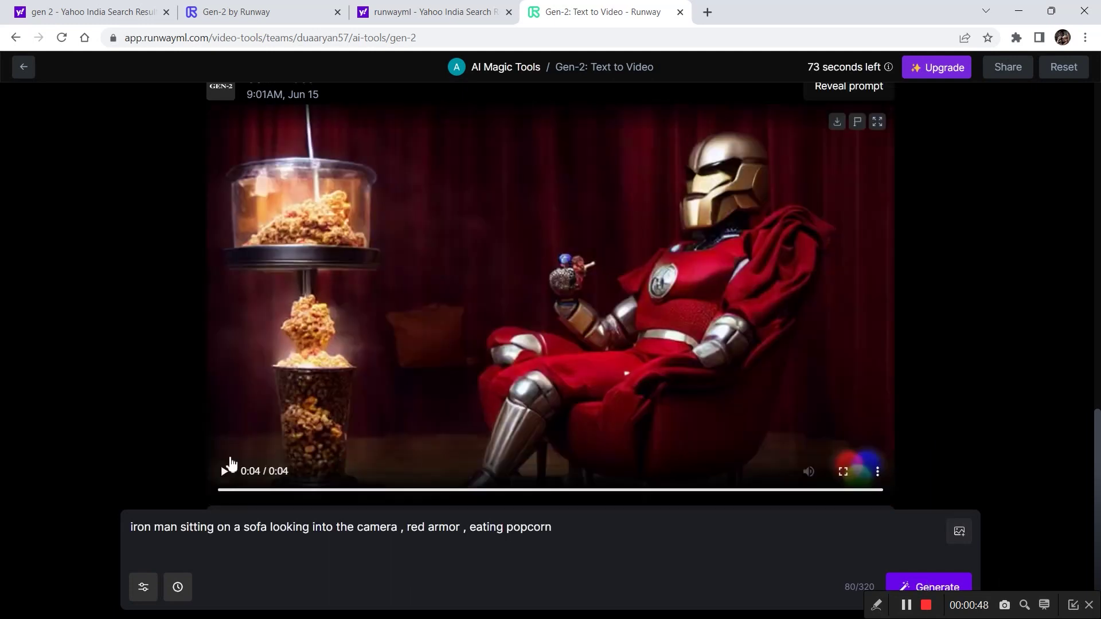
{"action": "left_click", "coordinate": [225, 472]}
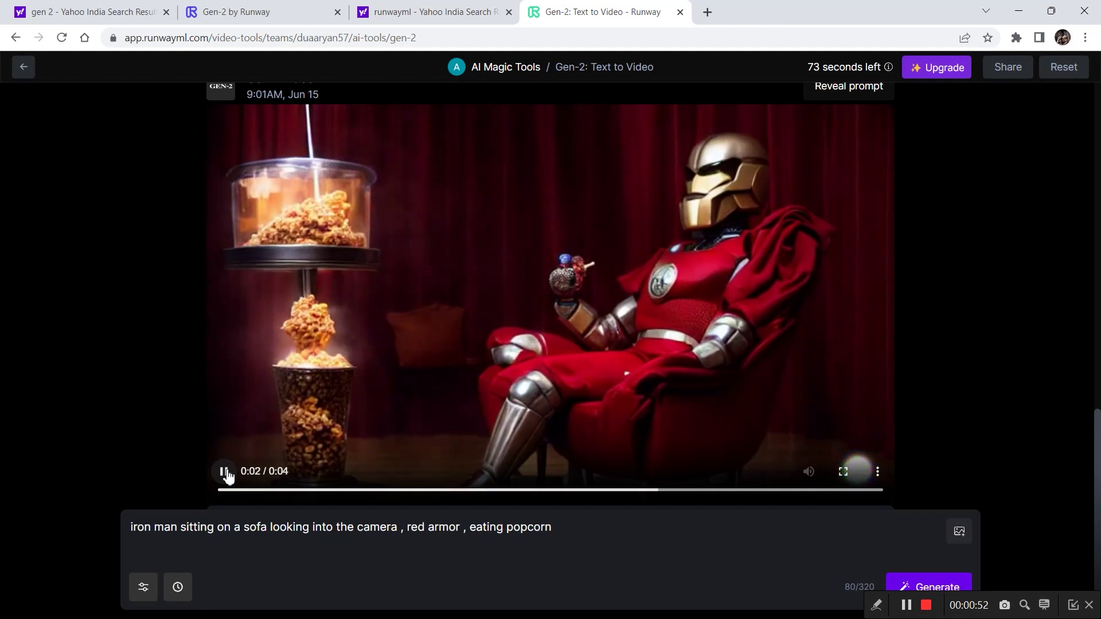
{"action": "left_click", "coordinate": [226, 473]}
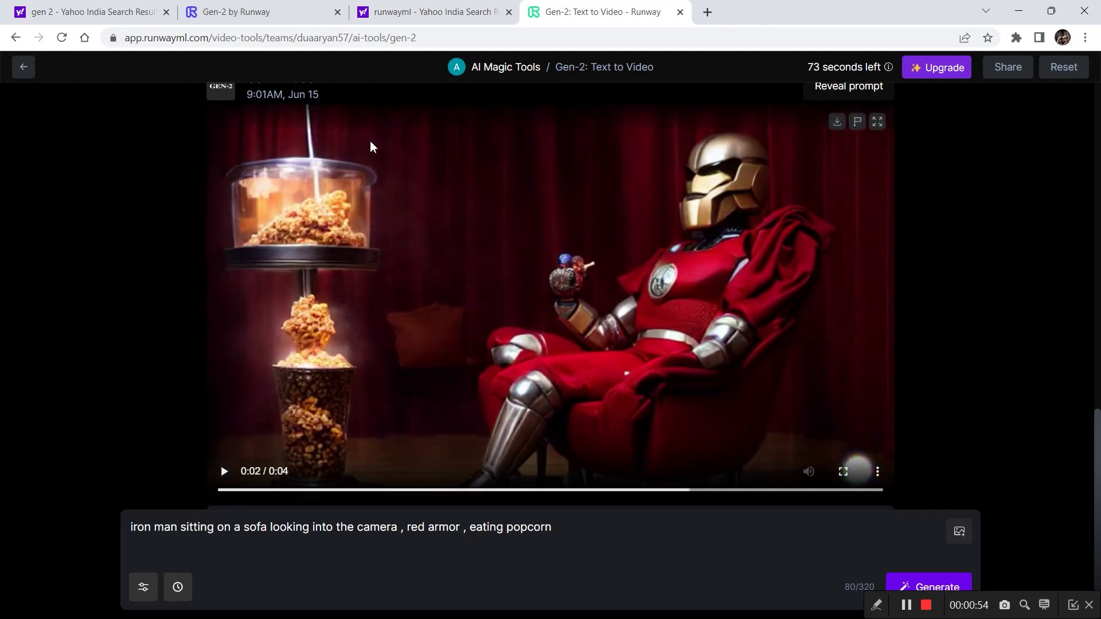
{"action": "left_click", "coordinate": [224, 474]}
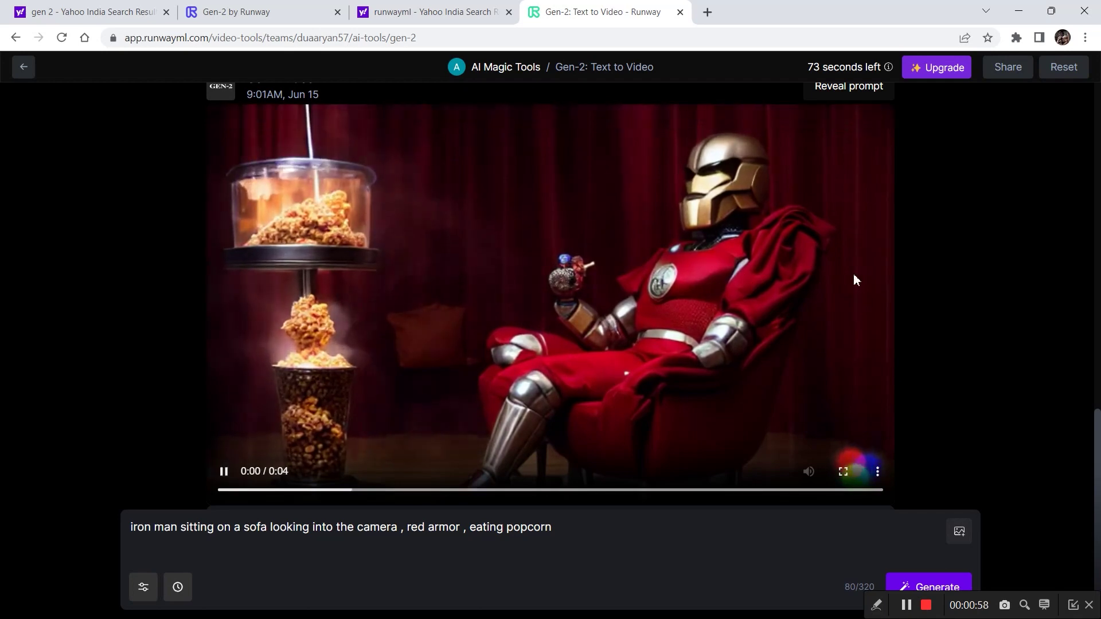
{"action": "scroll", "coordinate": [857, 471], "scroll_direction": "down", "scroll_amount": 1}
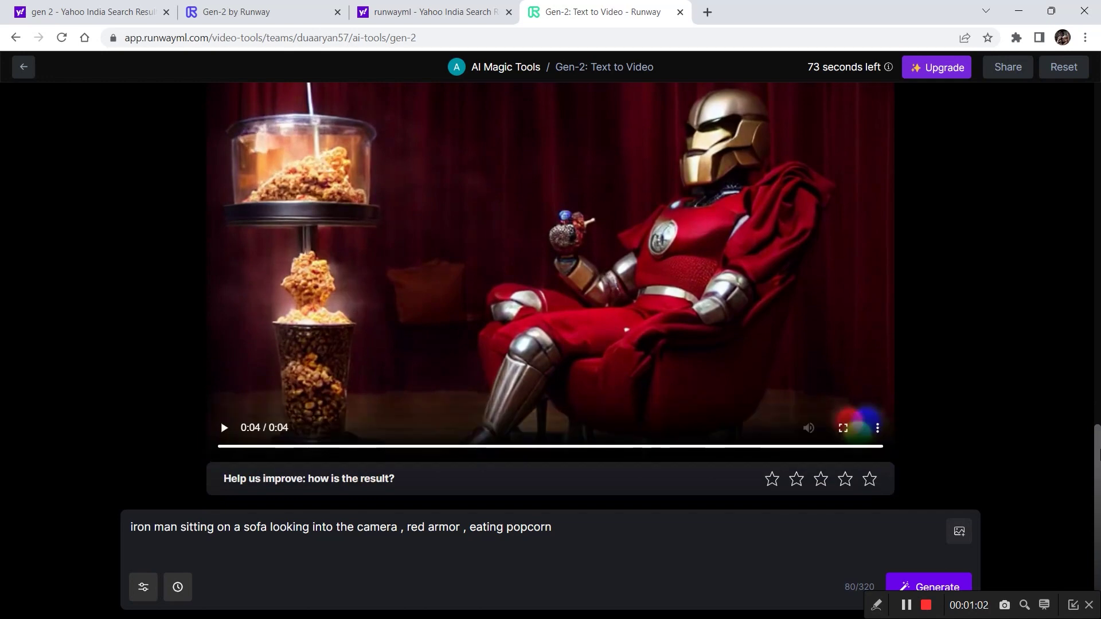
{"action": "left_click", "coordinate": [141, 594]}
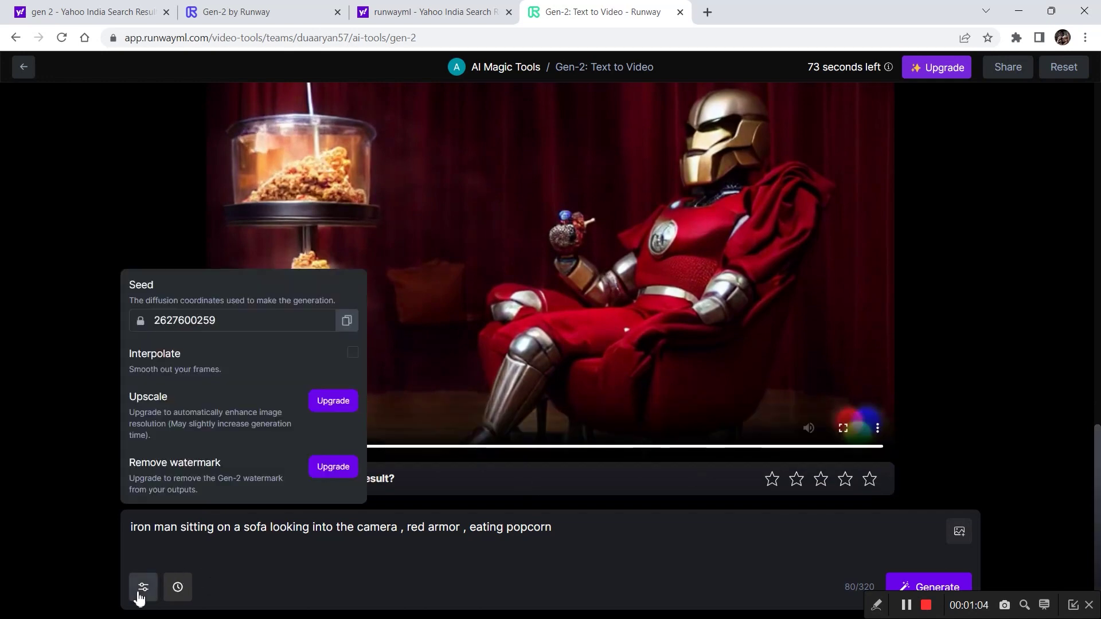
{"action": "double_click", "coordinate": [225, 321]}
{"action": "left_click", "coordinate": [225, 321]}
{"action": "left_click", "coordinate": [426, 346]}
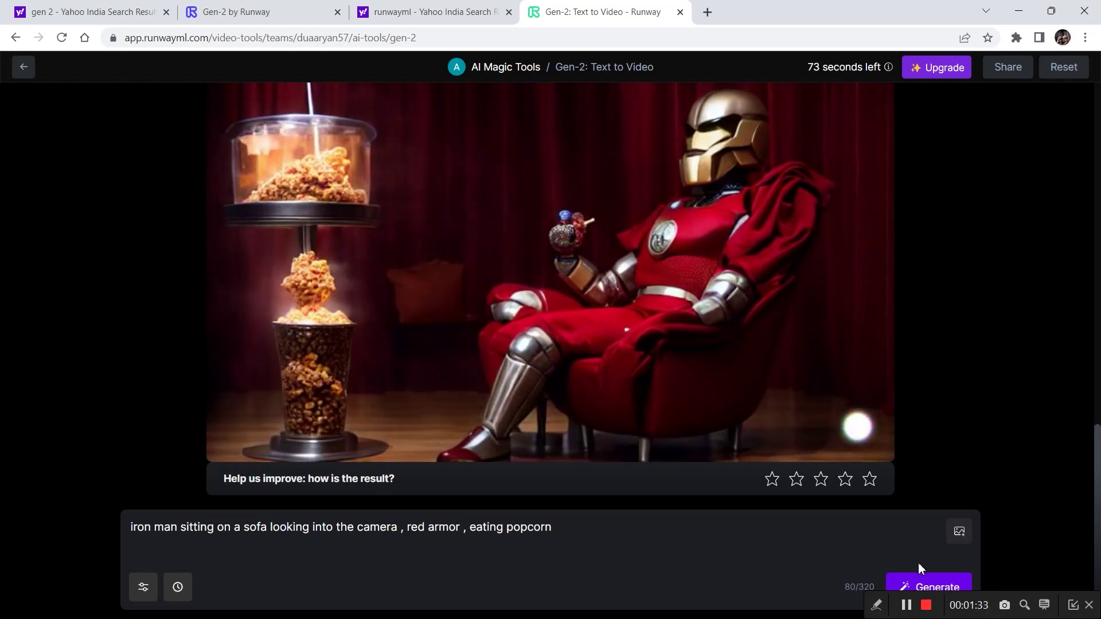
Step: Generate the Iron Man burger clip, then change the prompt to 'birds eye view of a forest fire'
{"action": "left_click", "coordinate": [576, 530]}
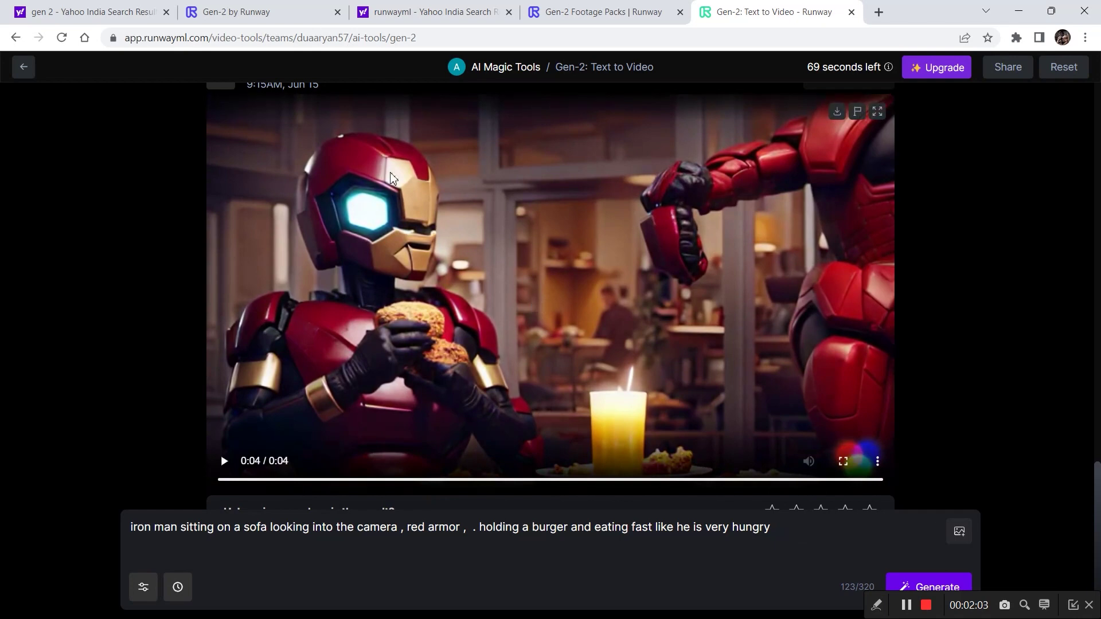
{"action": "left_click", "coordinate": [906, 606]}
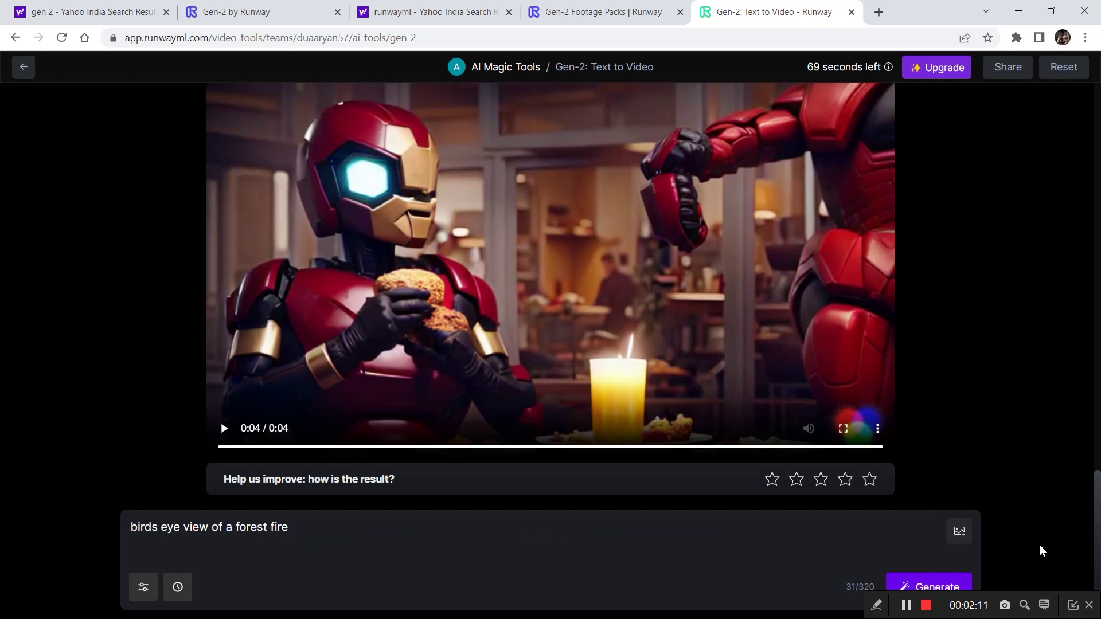
Step: Generate the bird's-eye forest fire clip and play it back
{"action": "left_click", "coordinate": [954, 589]}
{"action": "left_click", "coordinate": [906, 606]}
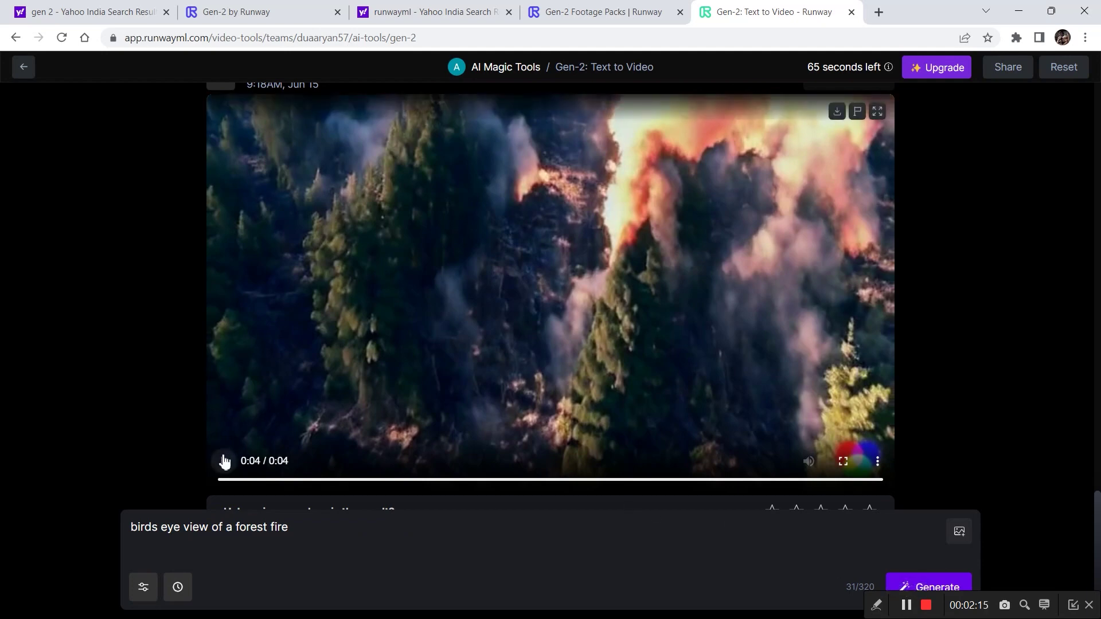
{"action": "left_click", "coordinate": [225, 462]}
{"action": "scroll", "coordinate": [551, 297], "scroll_direction": "down", "scroll_amount": 1}
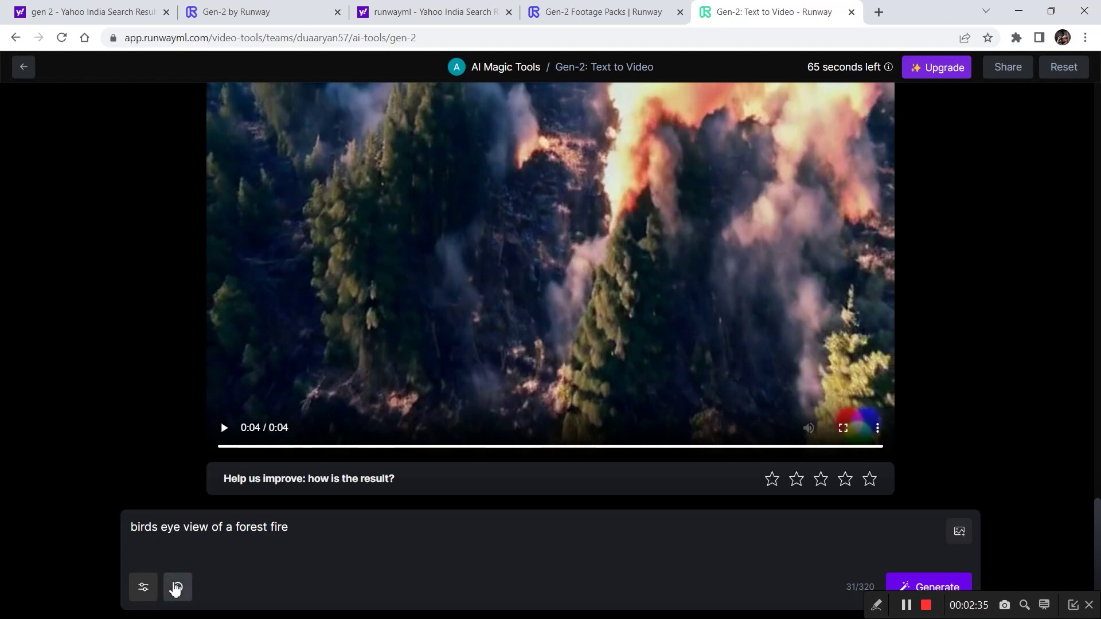
{"action": "left_click", "coordinate": [143, 587]}
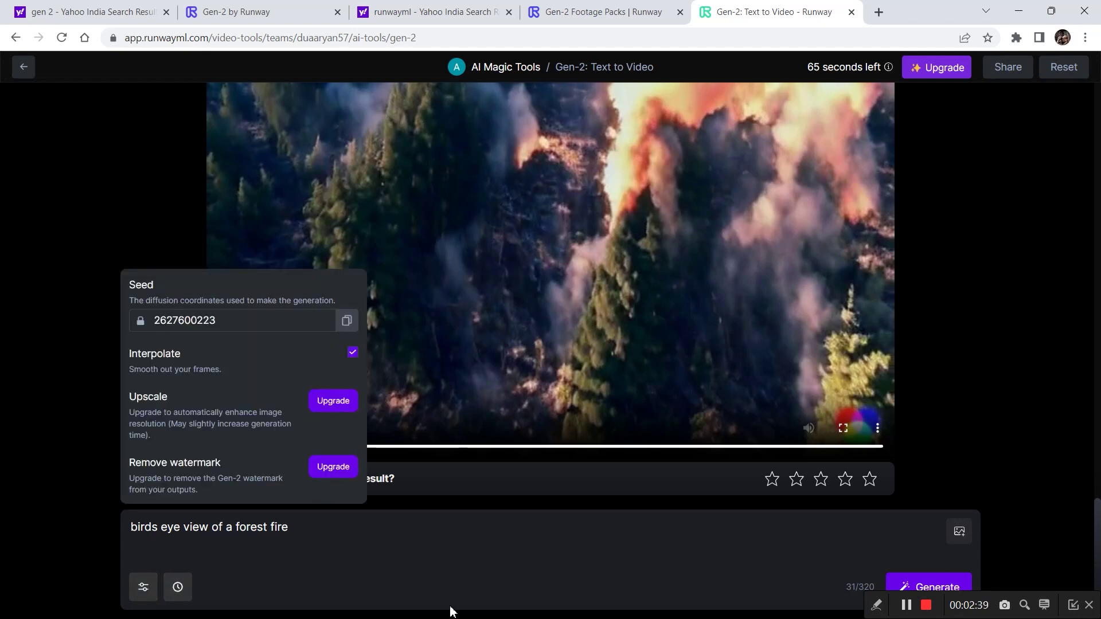
{"action": "left_click", "coordinate": [519, 570]}
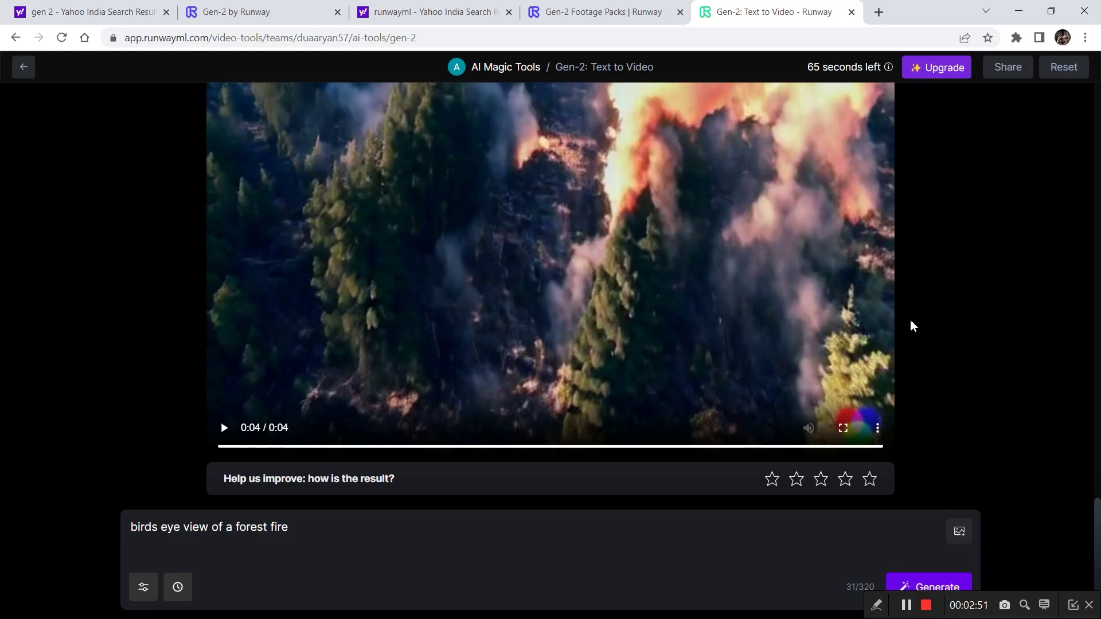
{"action": "left_click", "coordinate": [1064, 67]}
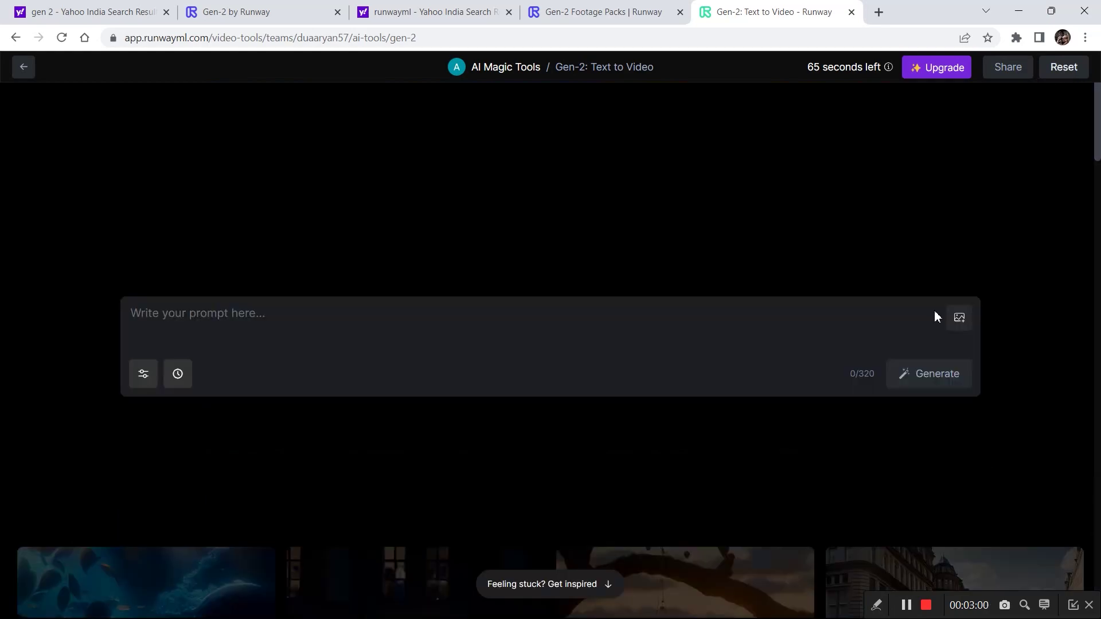
Step: Load the 'an astronaut tripping through space' gallery prompt and generate its clip
{"action": "scroll", "coordinate": [1099, 166], "scroll_direction": "down", "scroll_amount": 10}
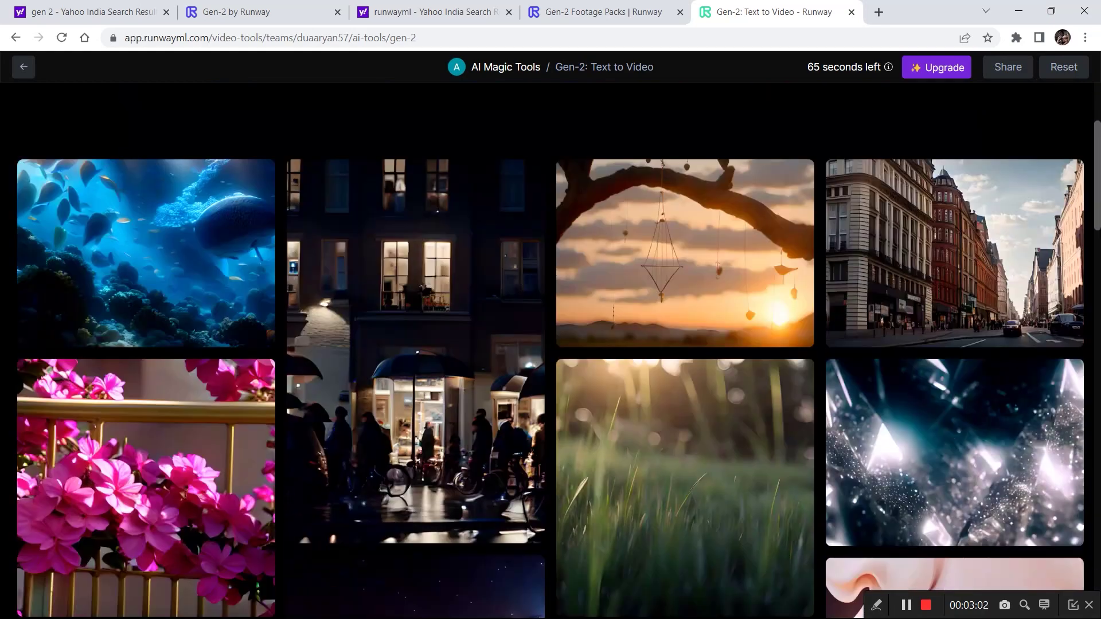
{"action": "scroll", "coordinate": [550, 351], "scroll_direction": "down", "scroll_amount": 15}
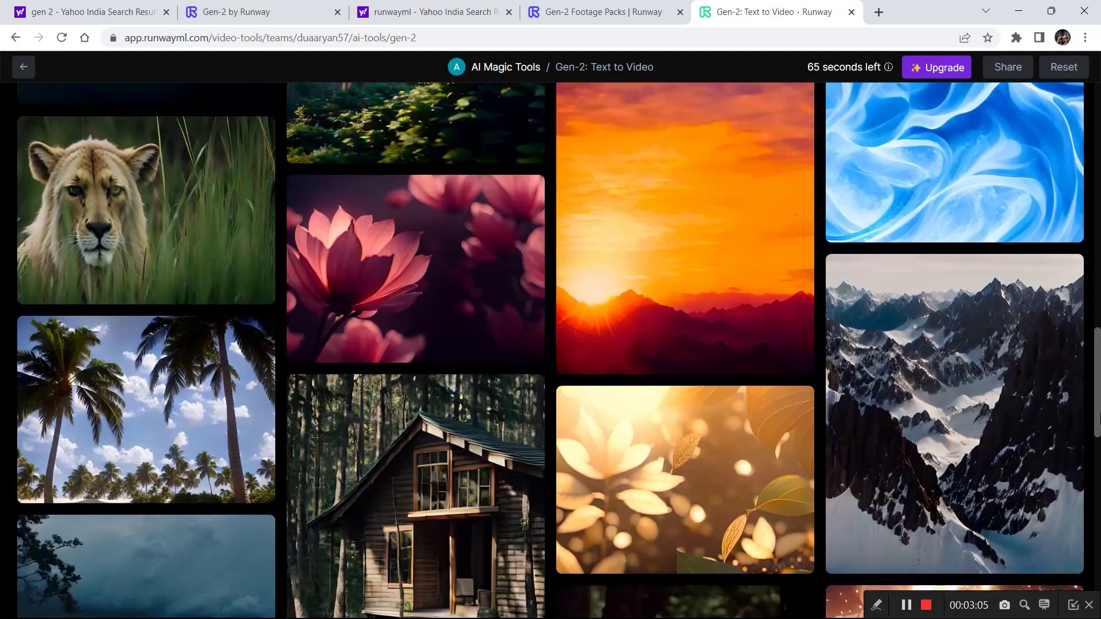
{"action": "scroll", "coordinate": [1098, 602], "scroll_direction": "down", "scroll_amount": 10}
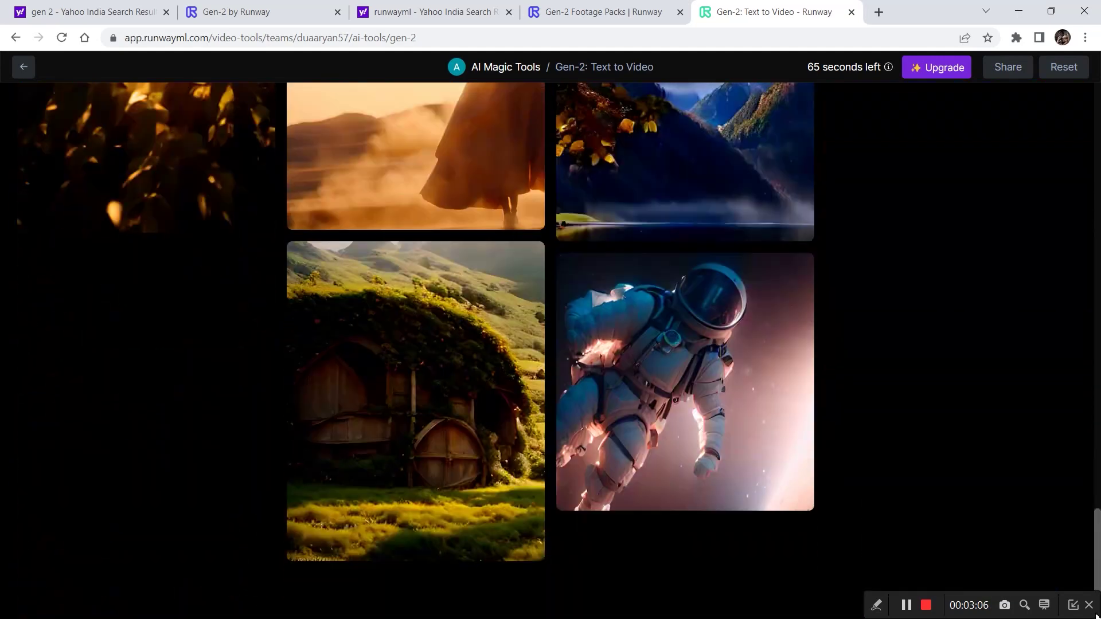
{"action": "mouse_move", "coordinate": [737, 413]}
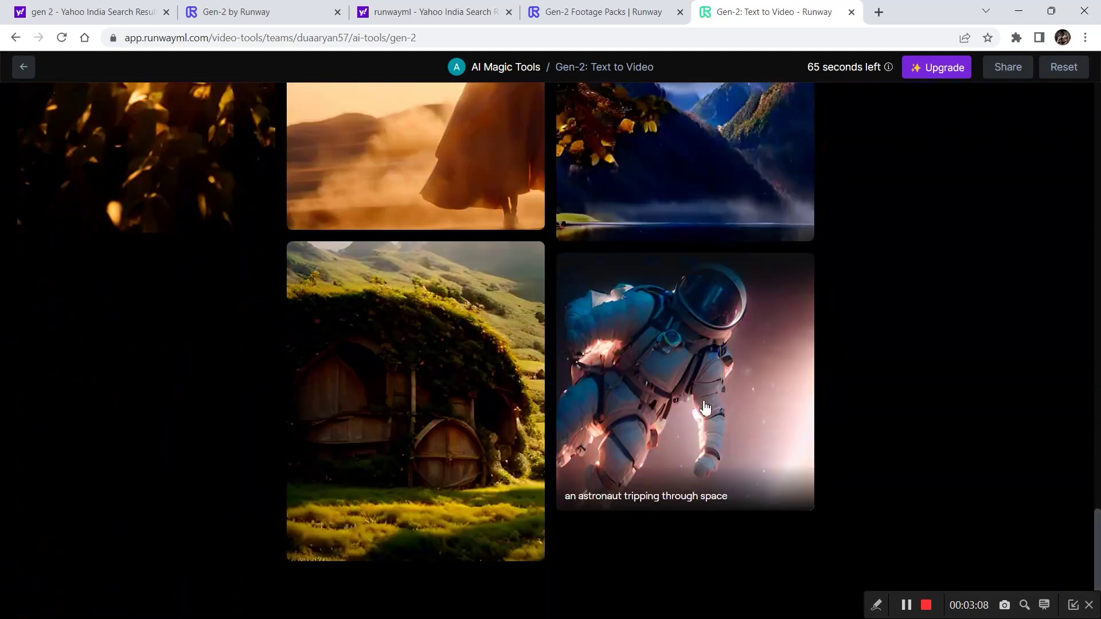
{"action": "left_click", "coordinate": [707, 370]}
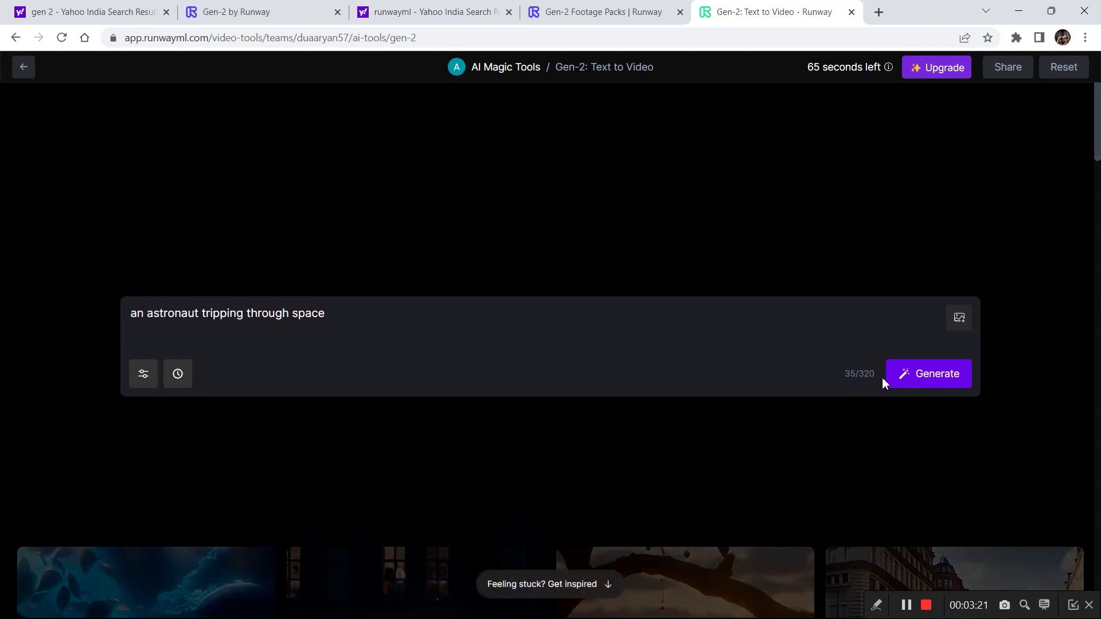
{"action": "left_click", "coordinate": [927, 389]}
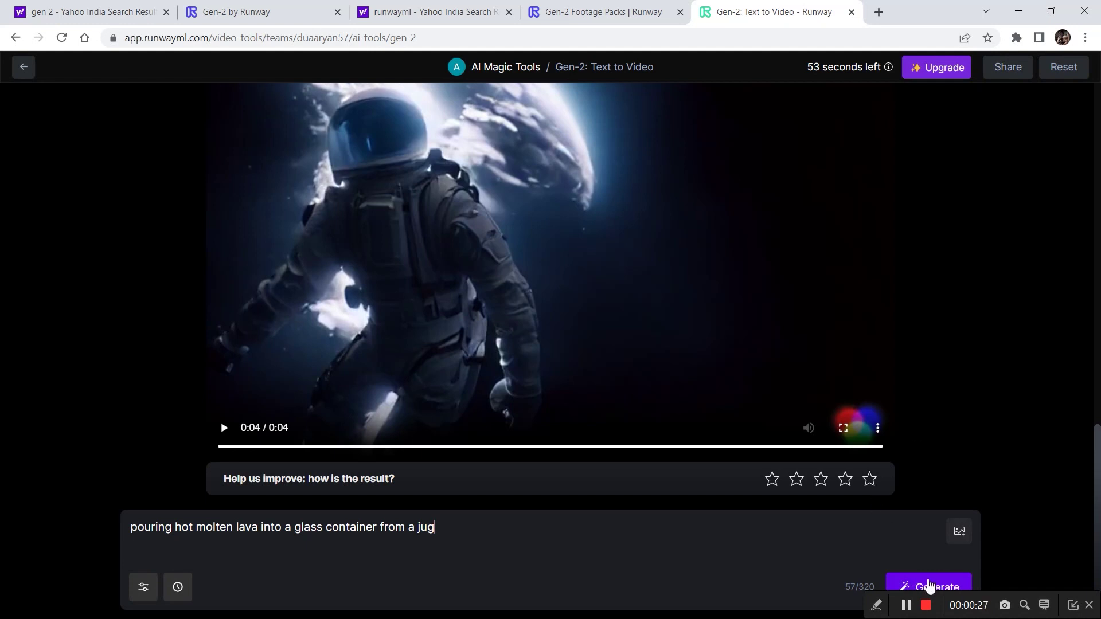
Step: Generate the molten lava clip, play it and pause at 0:02, then scroll up the results
{"action": "left_click", "coordinate": [929, 585]}
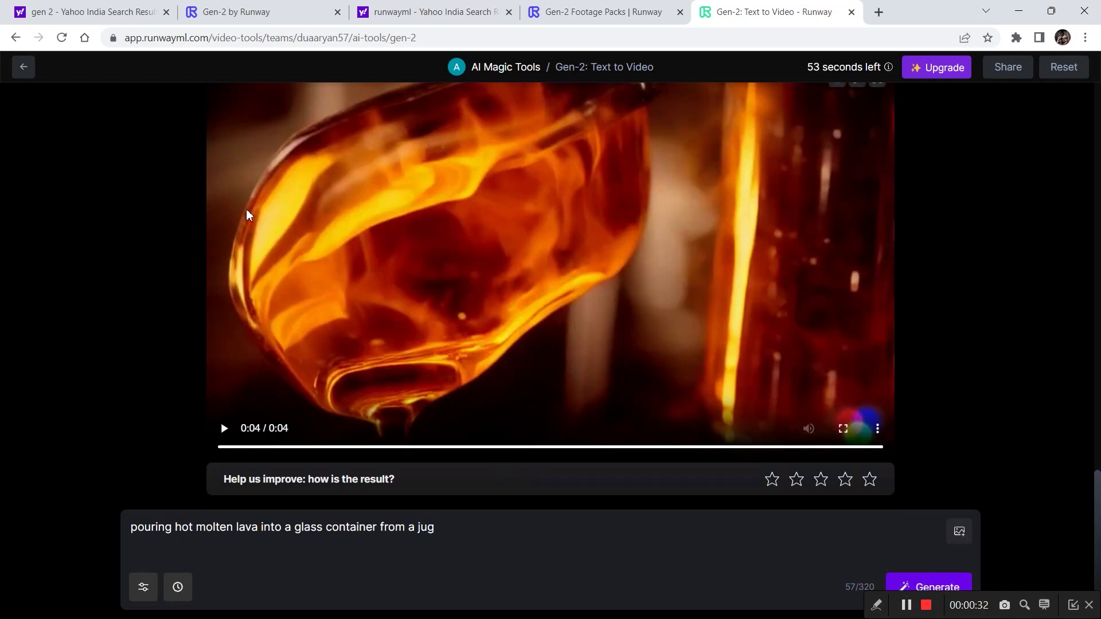
{"action": "left_click", "coordinate": [224, 429]}
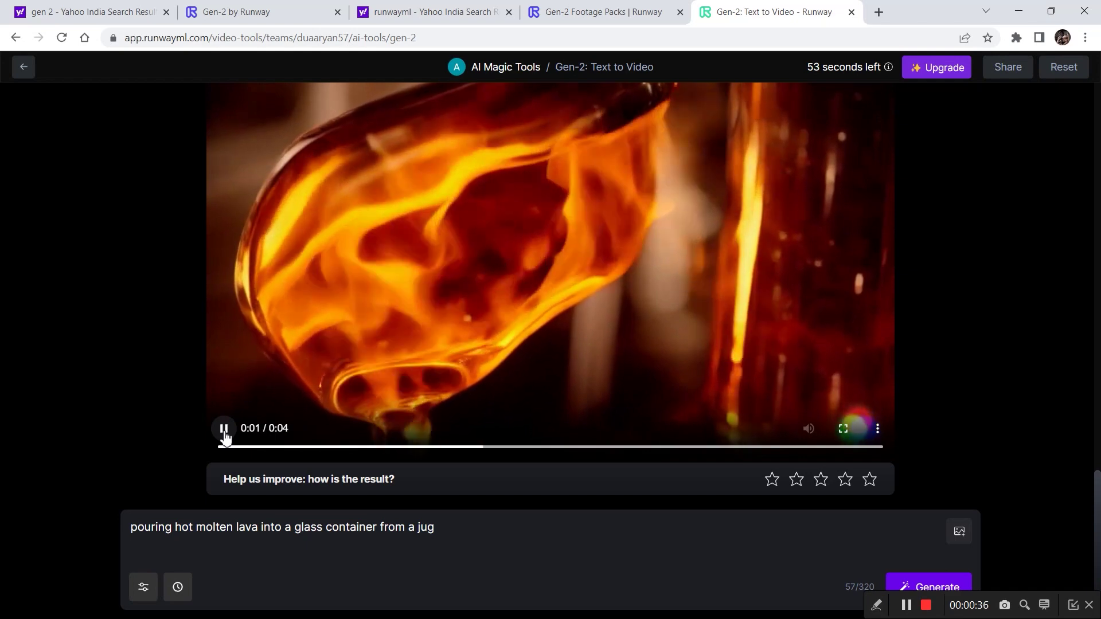
{"action": "left_click", "coordinate": [224, 430]}
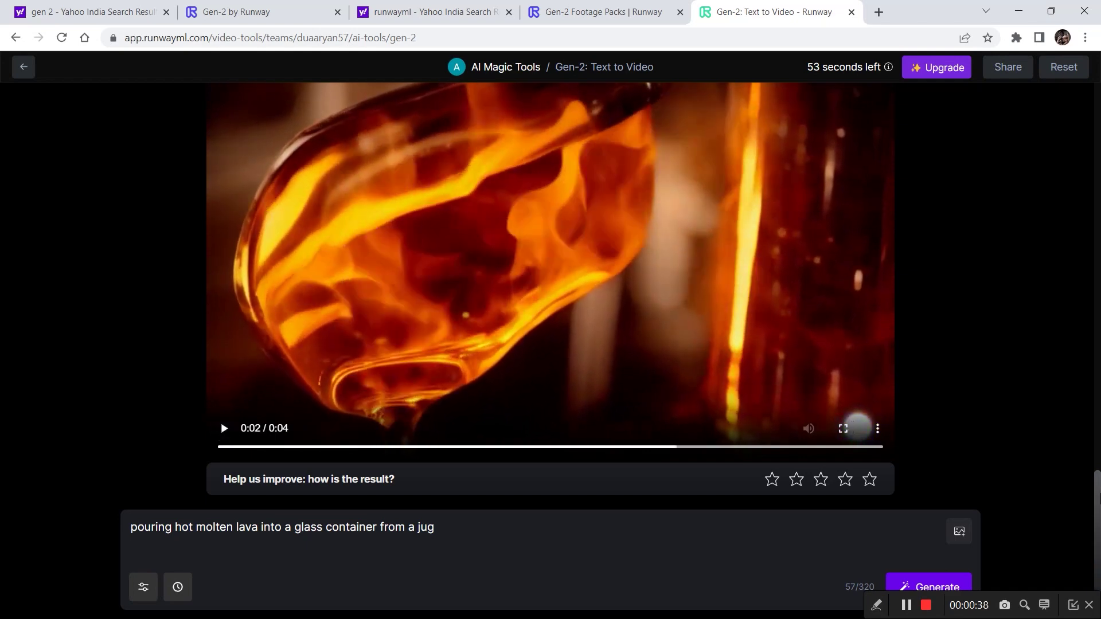
{"action": "scroll", "coordinate": [858, 425], "scroll_direction": "up", "scroll_amount": 20}
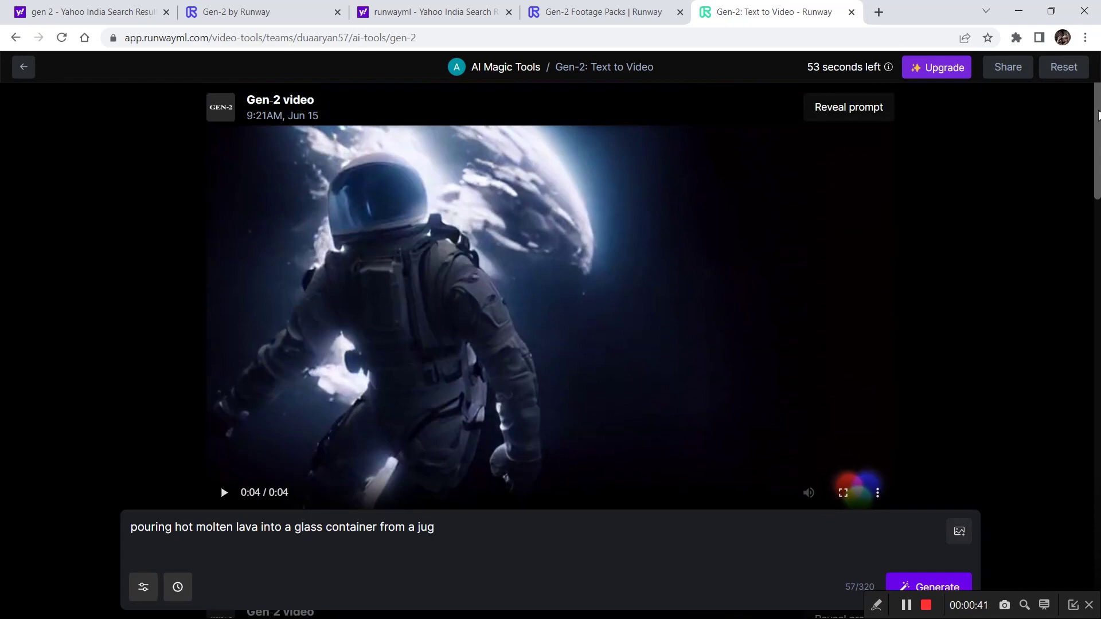
{"action": "mouse_move", "coordinate": [1098, 115]}
{"action": "left_mouse_down"}
{"action": "mouse_move", "coordinate": [1096, 413]}
{"action": "mouse_move", "coordinate": [1098, 127]}
{"action": "left_mouse_up"}
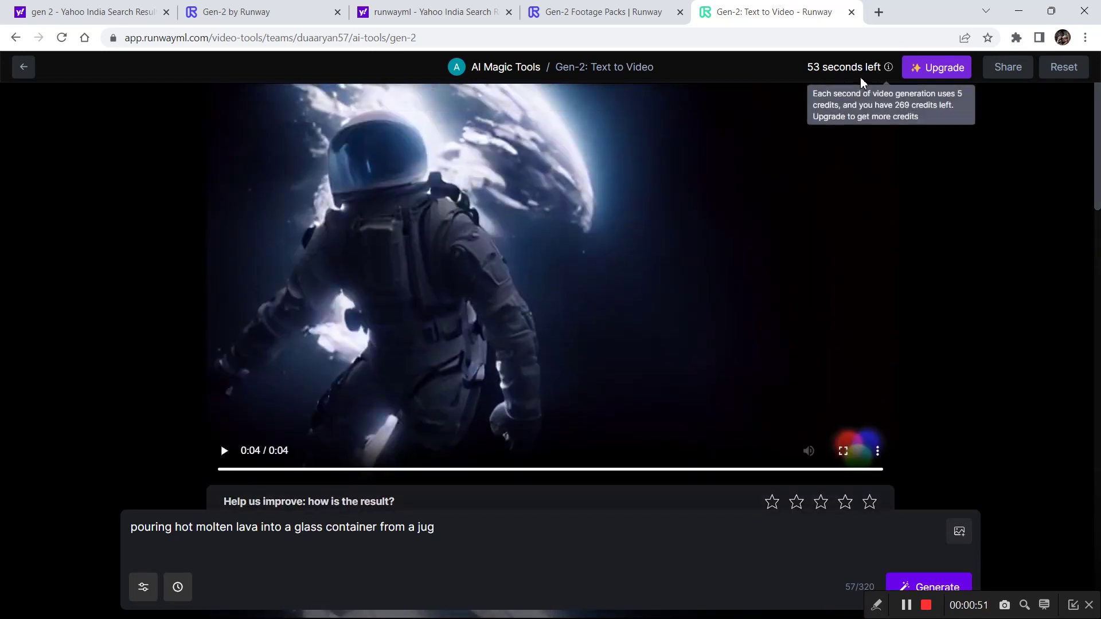
{"action": "scroll", "coordinate": [550, 344], "scroll_direction": "up", "scroll_amount": 20}
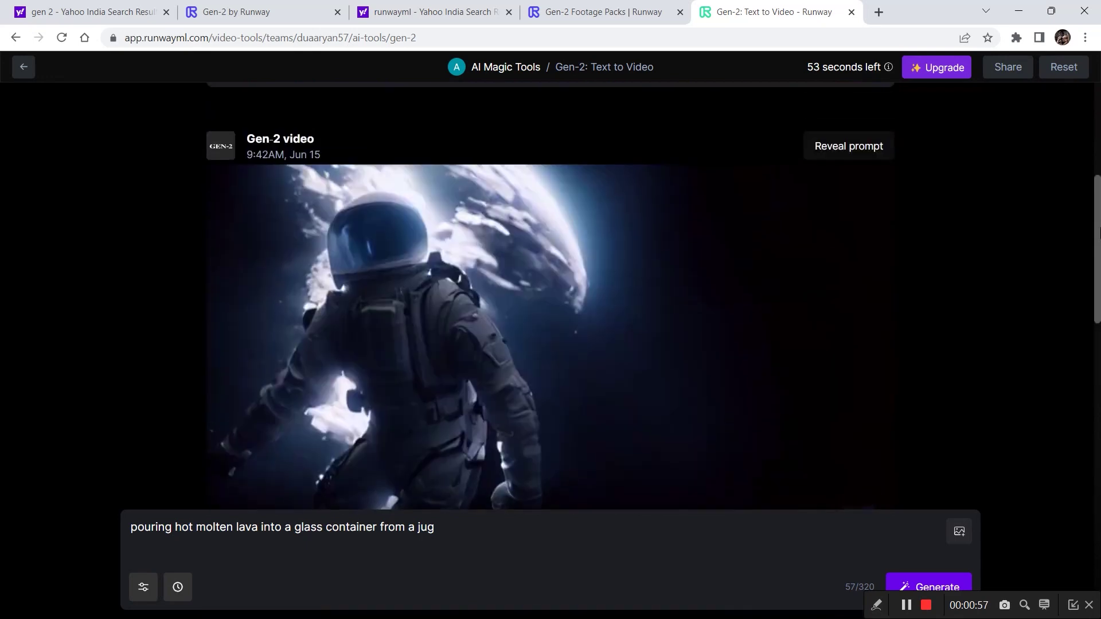